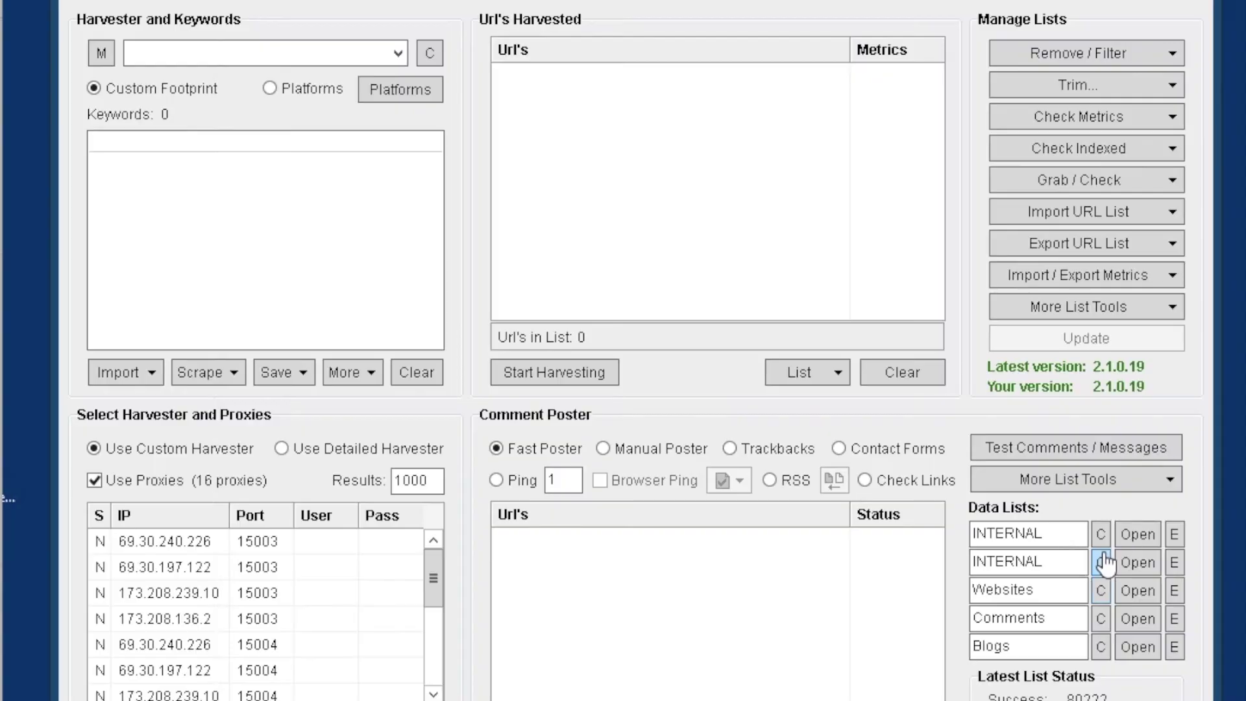
Clear the old Names list, test the loaded proxies in the proxy manager, and close it
{"action": "left_click", "coordinate": [1101, 534]}
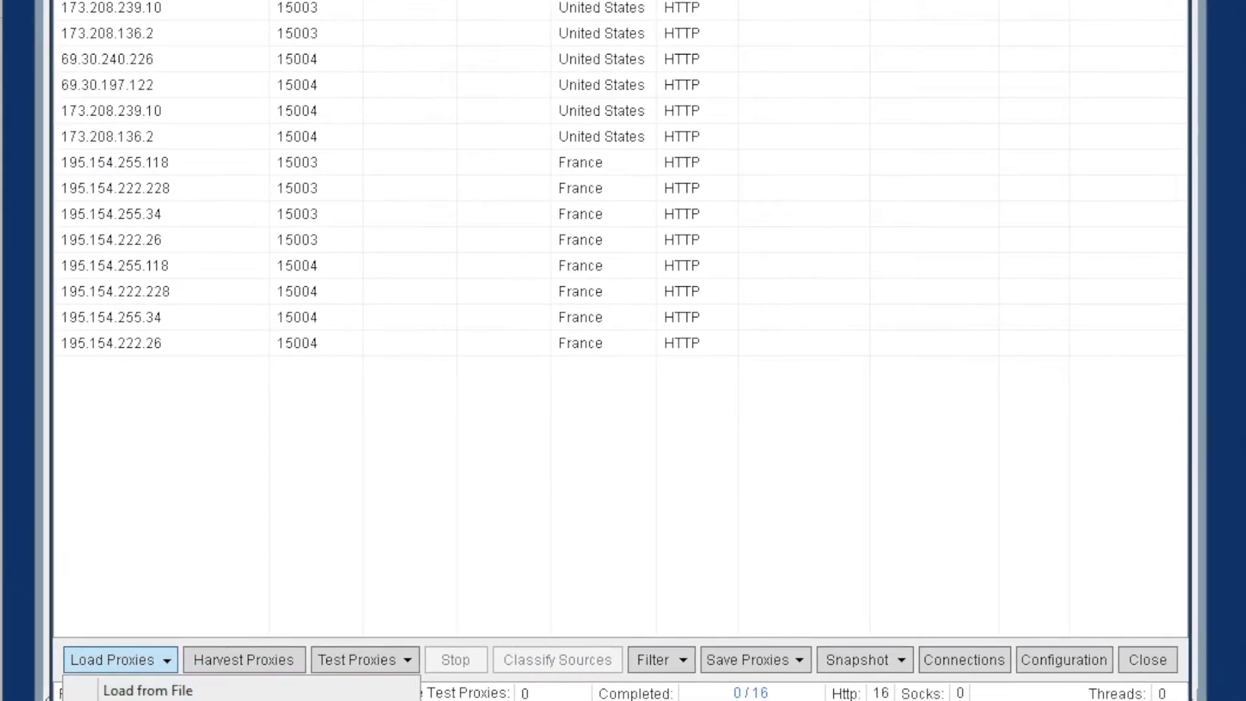
{"action": "left_click", "coordinate": [496, 517]}
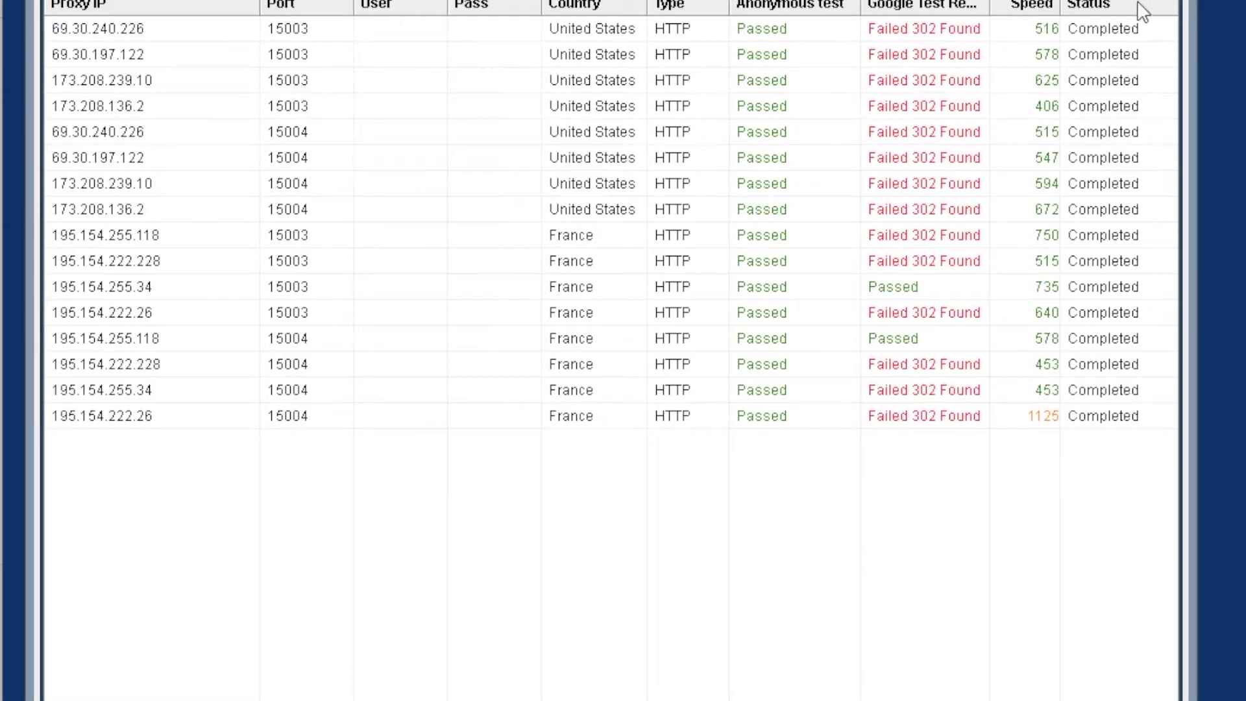
{"action": "left_click", "coordinate": [1164, 2]}
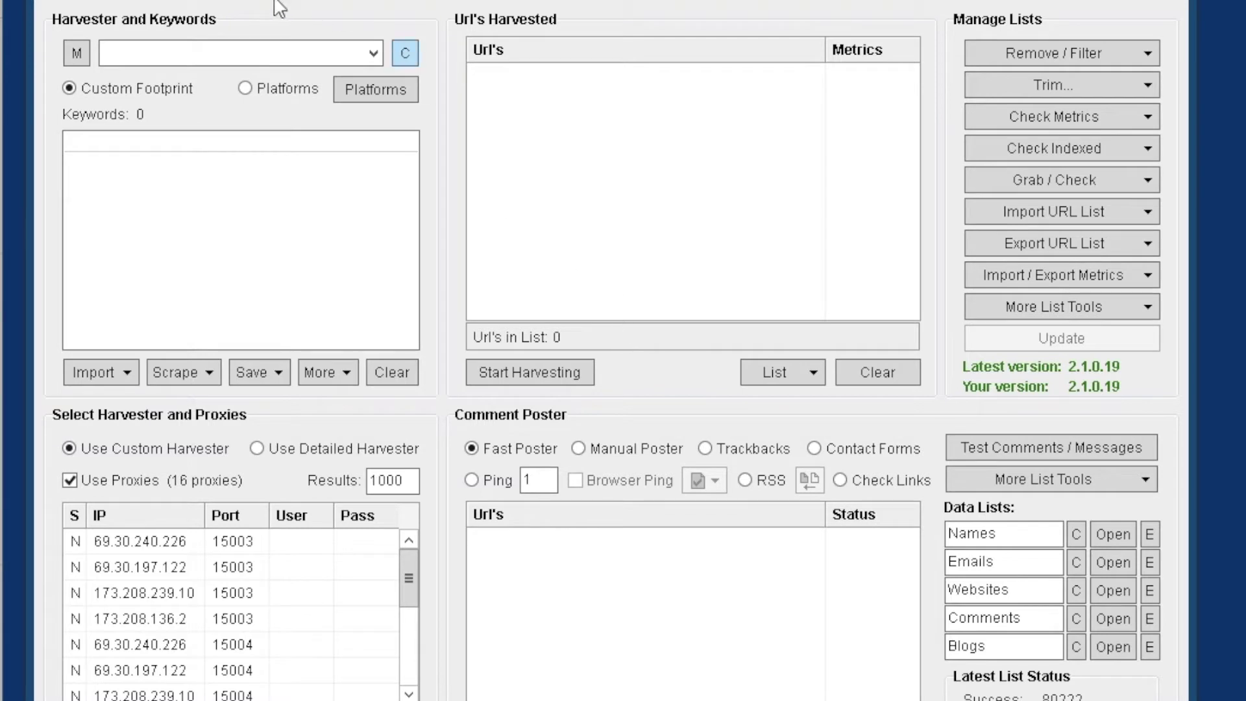
Open the connections, timeout and other settings and review the number of connections for each tool
{"action": "left_click", "coordinate": [243, 2]}
{"action": "left_click", "coordinate": [170, 2]}
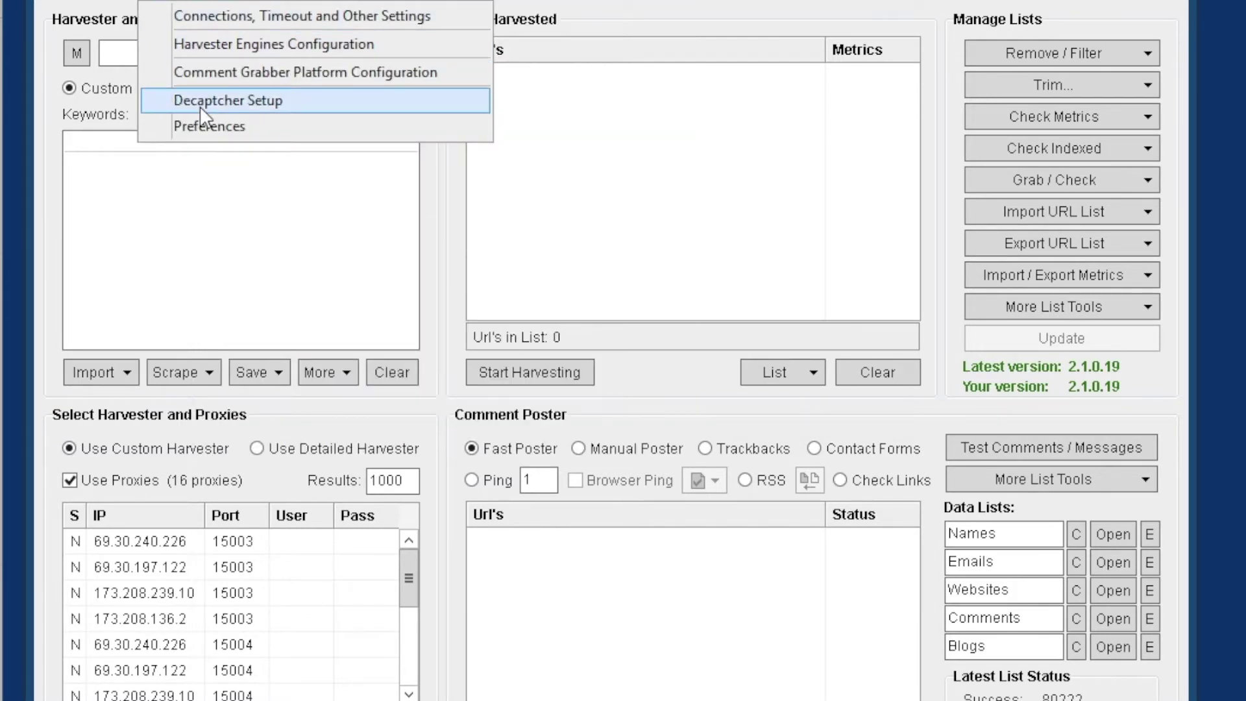
{"action": "left_click", "coordinate": [197, 262]}
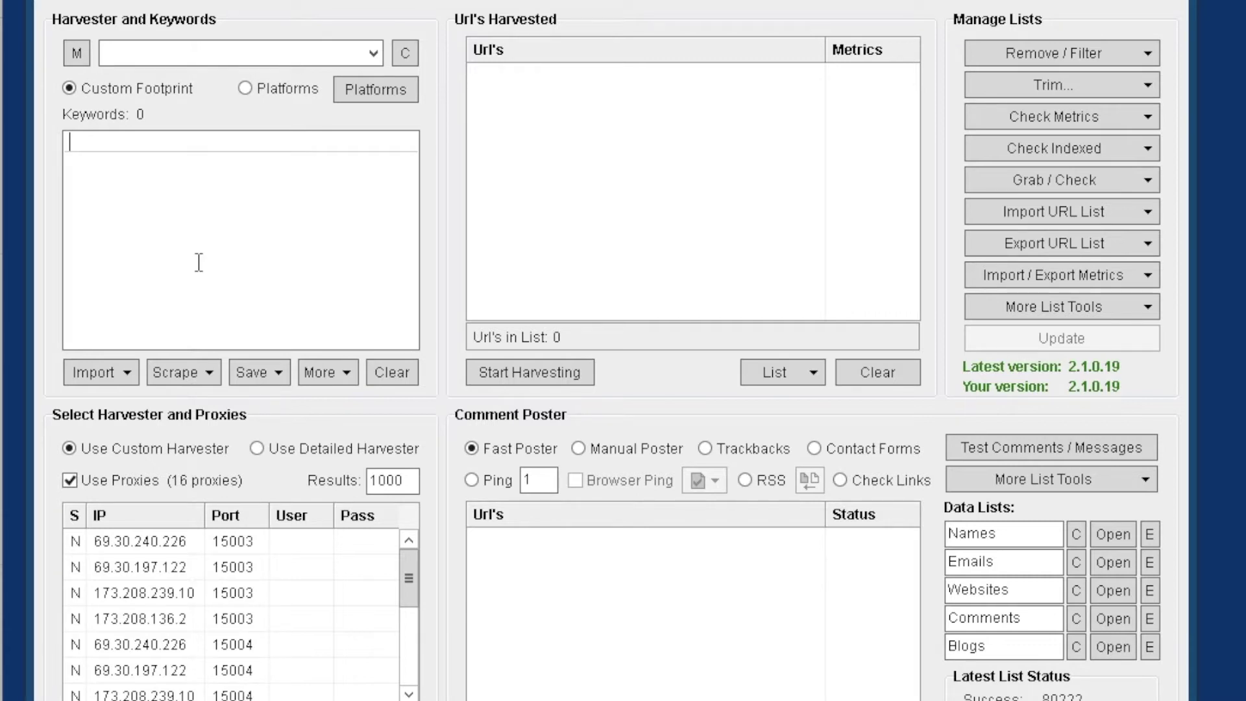
{"action": "left_click", "coordinate": [380, 1]}
{"action": "mouse_move", "coordinate": [221, 2]}
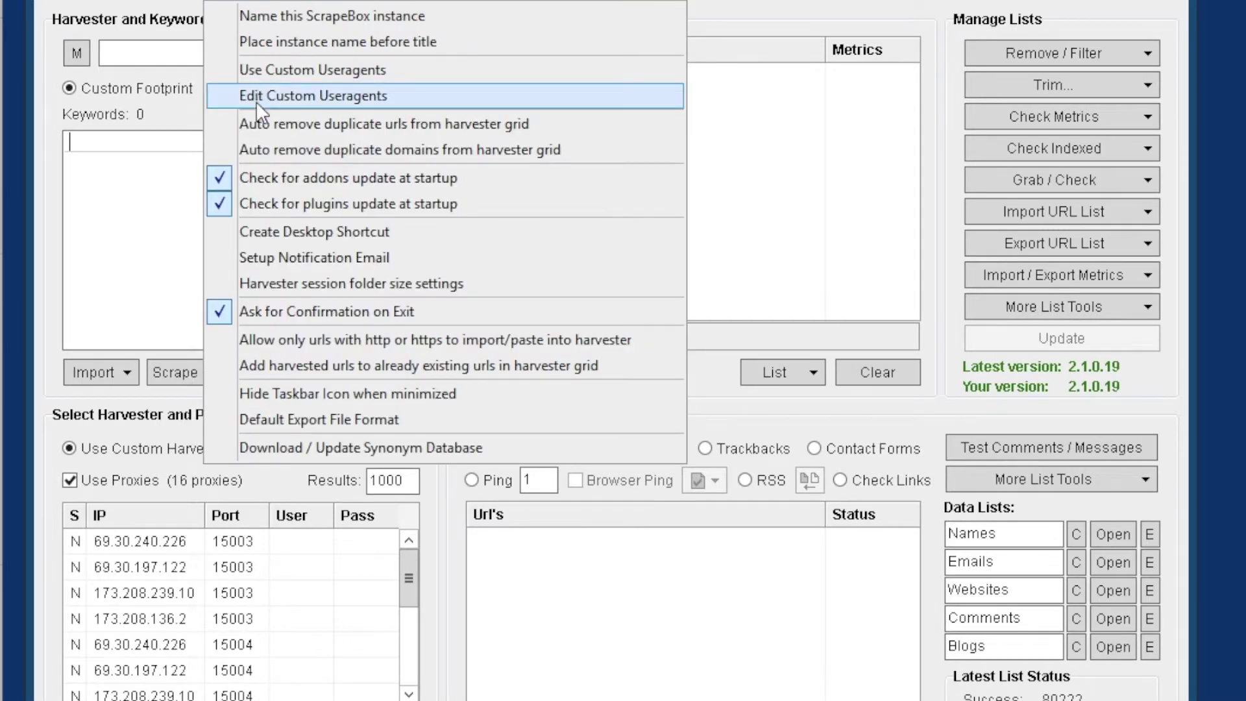
{"action": "mouse_move", "coordinate": [175, 3]}
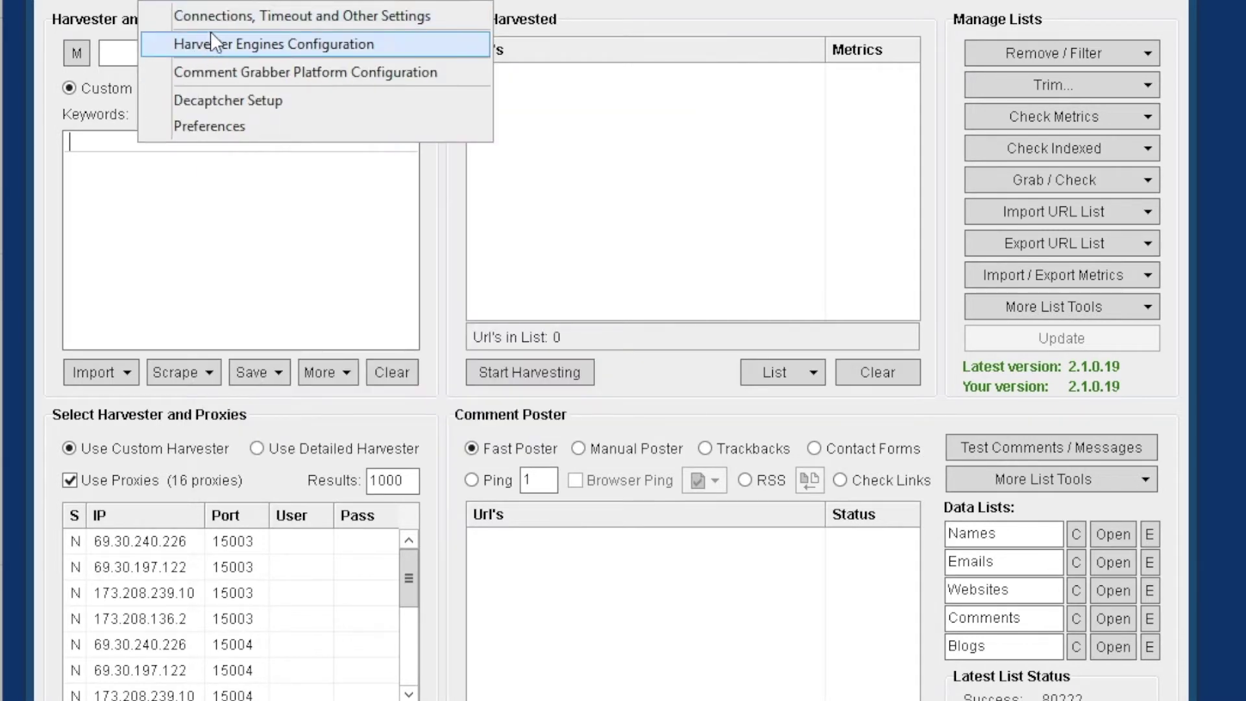
{"action": "left_click", "coordinate": [224, 16]}
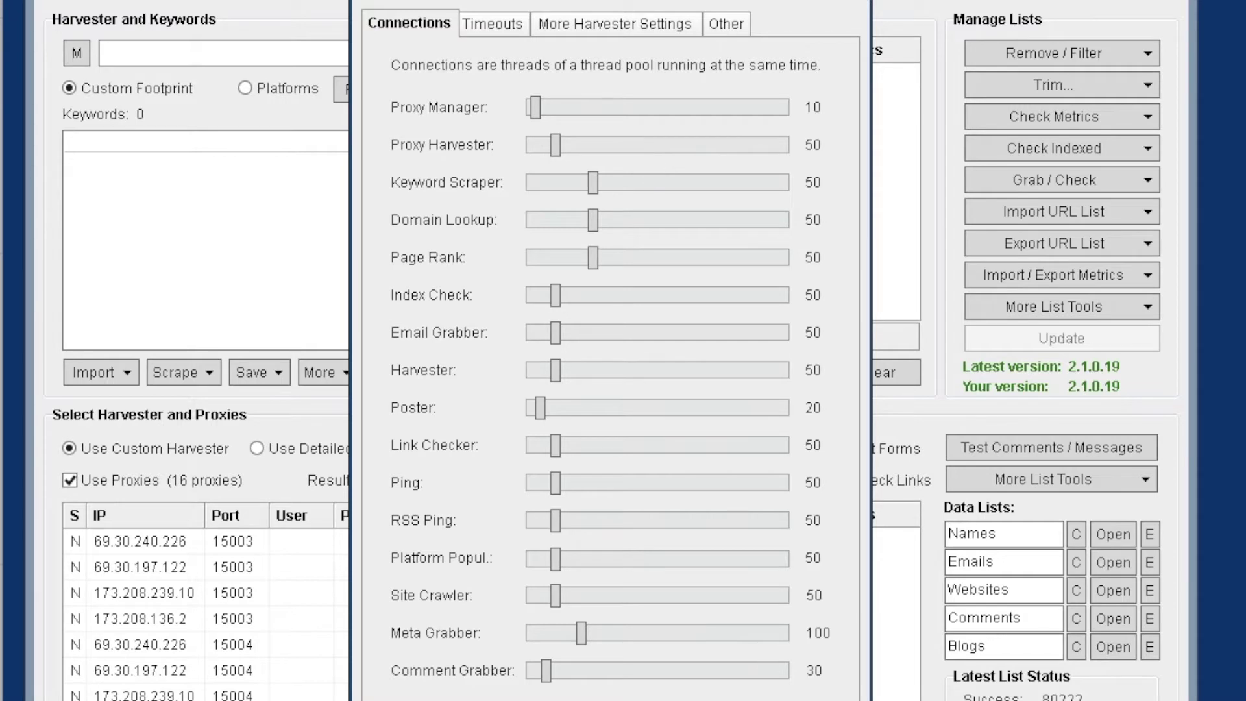
{"action": "key", "text": "Return"}
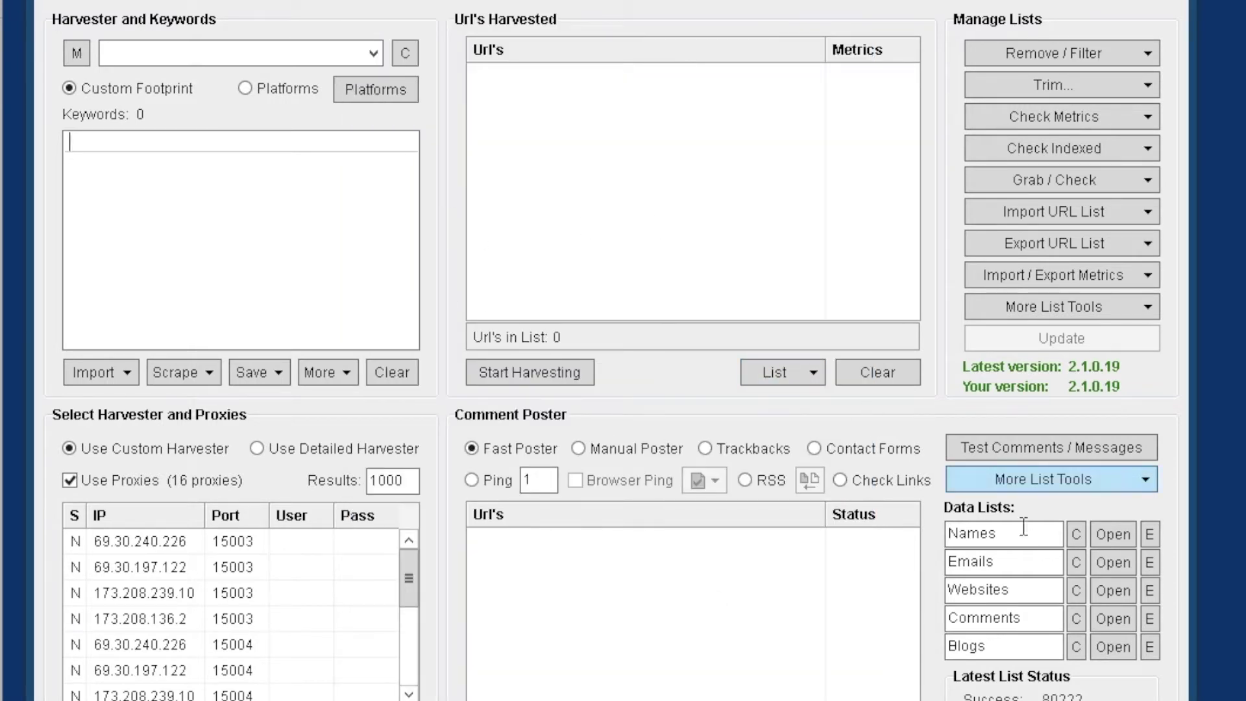
Open the Names list for editing and enter Burger King, Jim Burger King and BK Guy on separate lines
{"action": "left_click", "coordinate": [1111, 535]}
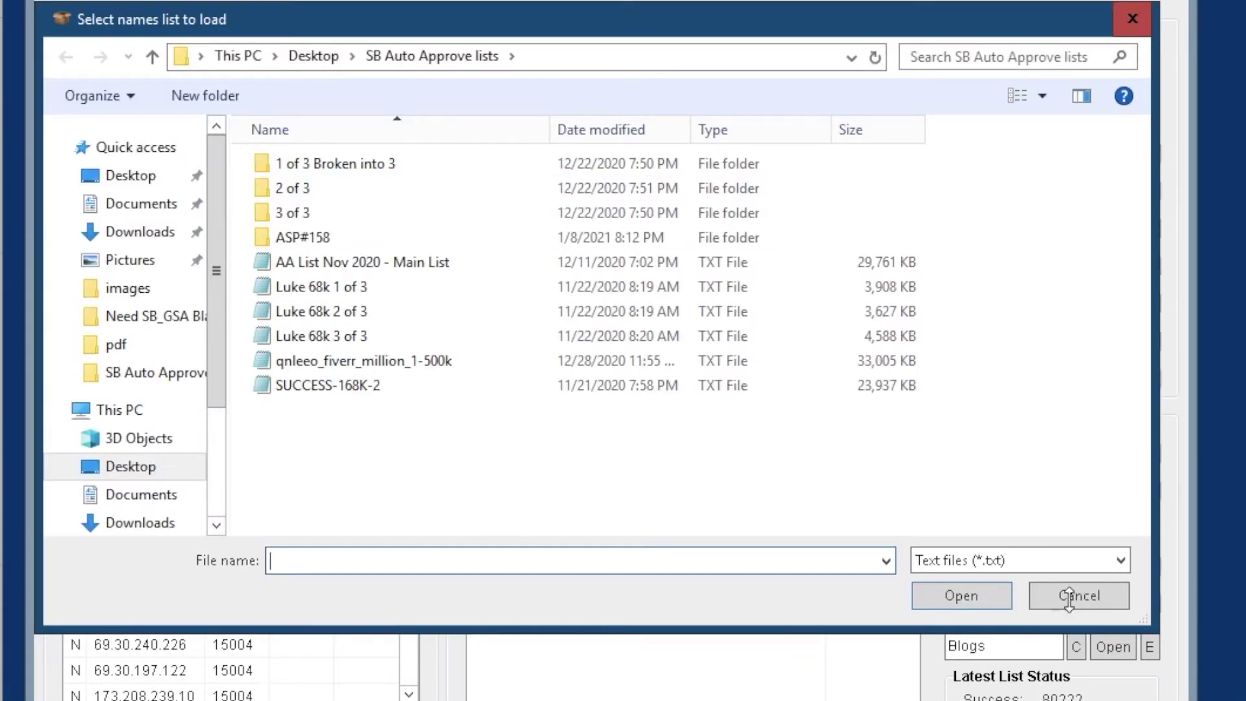
{"action": "left_click", "coordinate": [1069, 594]}
{"action": "left_click", "coordinate": [1150, 535]}
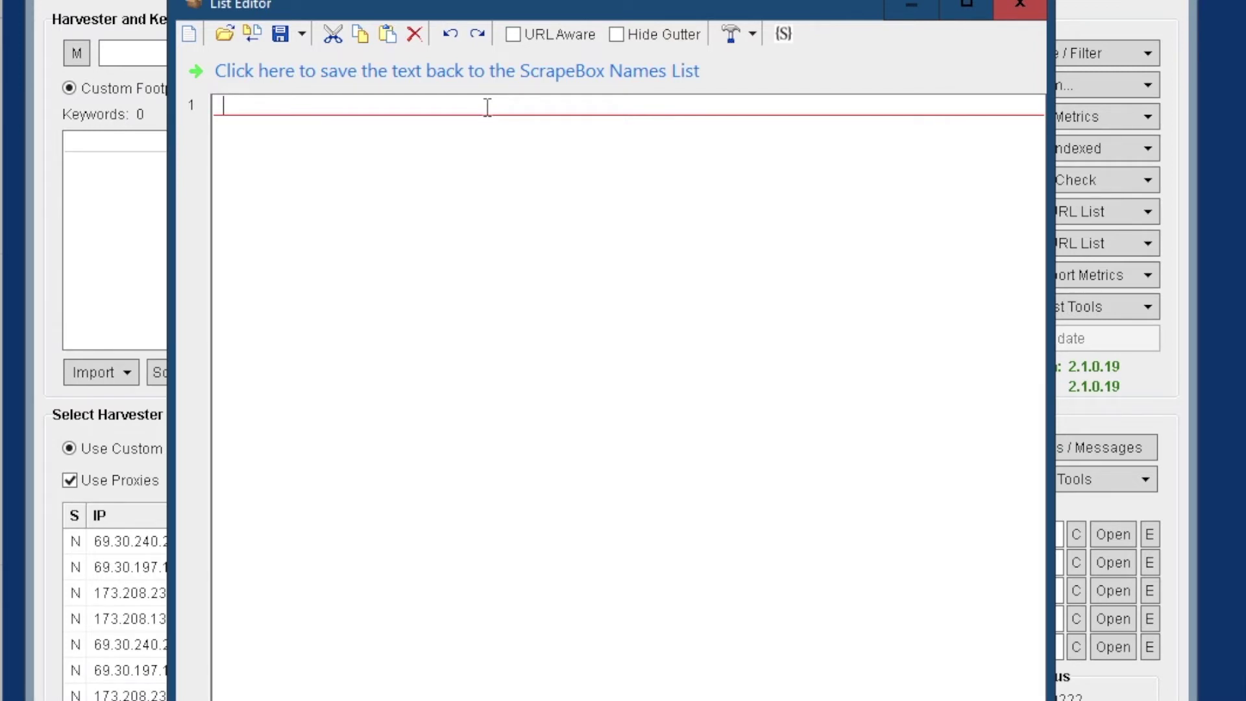
{"action": "type", "text": "Burger King"}
{"action": "key", "text": "Return"}
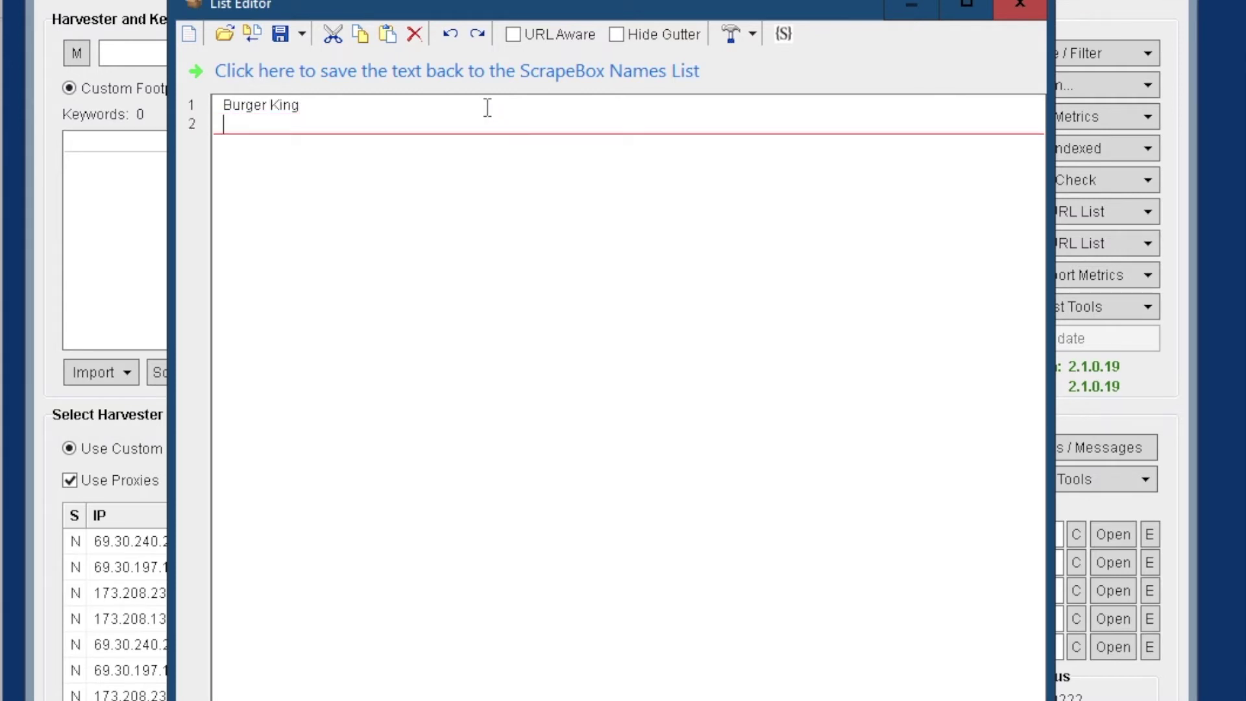
{"action": "type", "text": "Jim Burger King"}
{"action": "key", "text": "Return"}
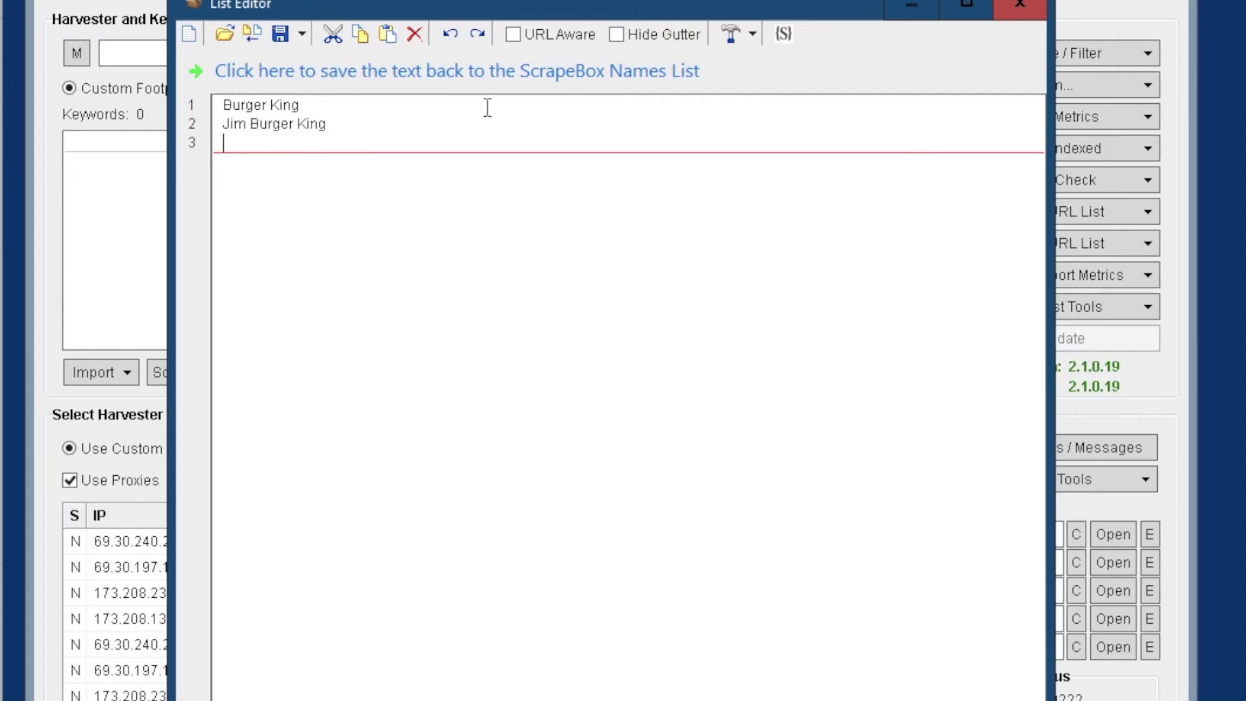
{"action": "type", "text": "BK Guy"}
{"action": "key", "text": "Return"}
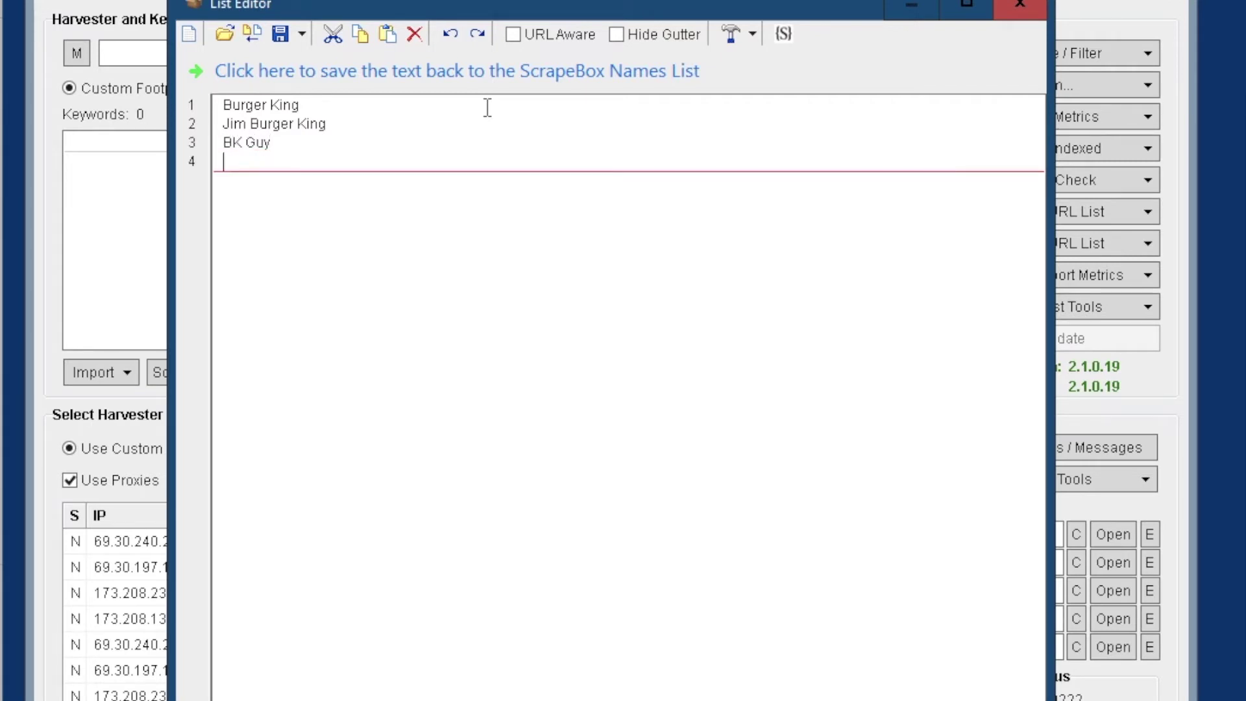
Add lines for Burger Lover, Whopper Fan and, twice, Sean Whopper to the Names list
{"action": "type", "text": "Burger Lover"}
{"action": "key", "text": "Return"}
{"action": "type", "text": "Whopper Fan"}
{"action": "key", "text": "Return"}
{"action": "type", "text": "Sean Whopper"}
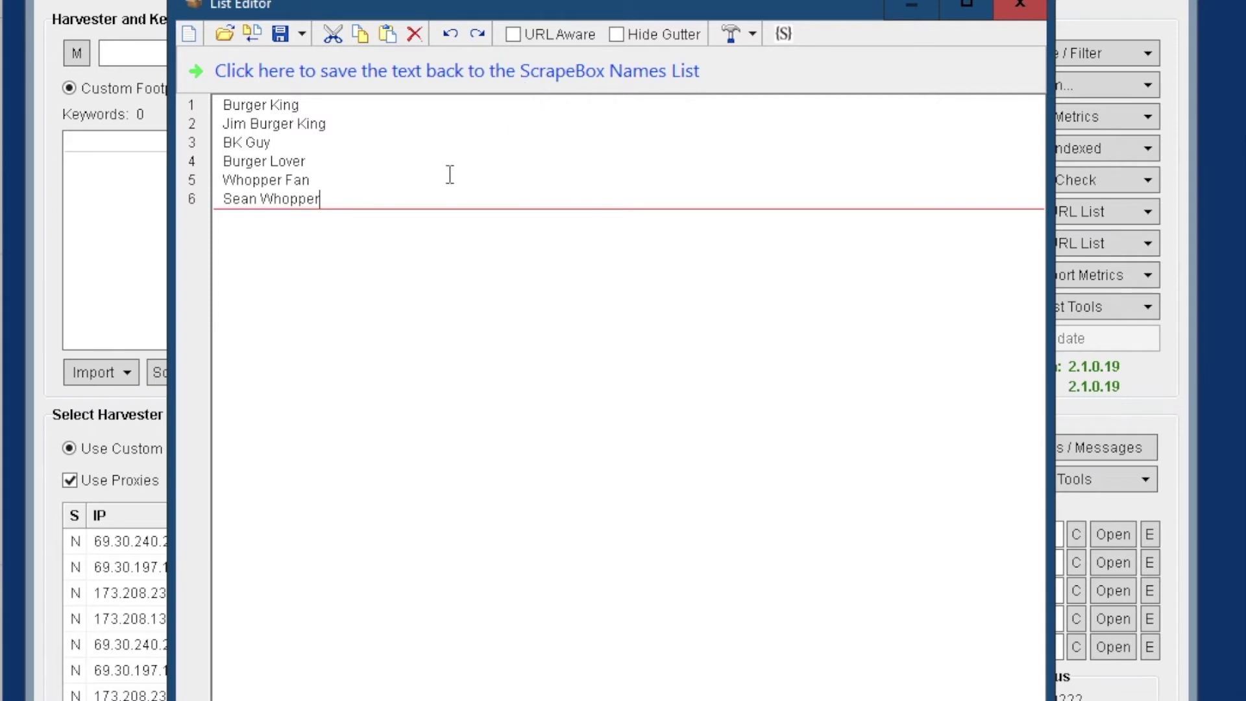
{"action": "key", "text": "Return"}
{"action": "type", "text": "Sean Whopper"}
{"action": "key", "text": "Return"}
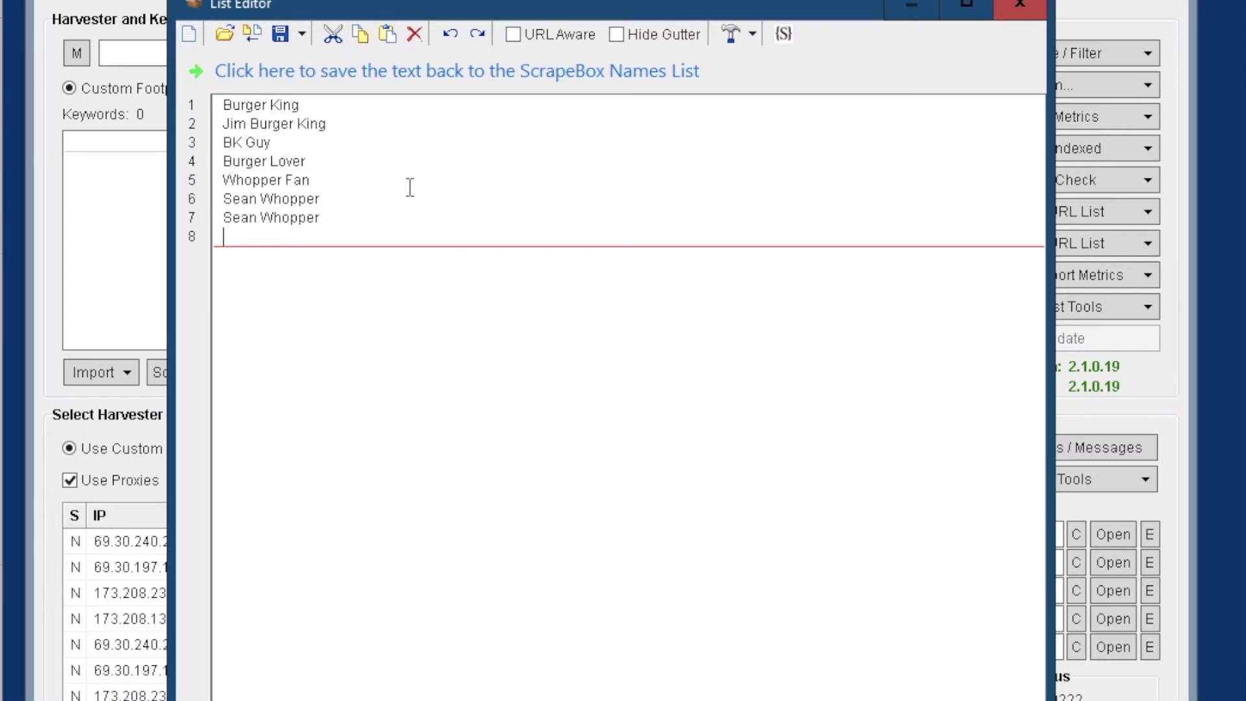
Add BK Sean, BK Jim, BK Fan and Big Whopper Fan, and save the text back to the ScrapeBox Names List
{"action": "type", "text": "BK Sean"}
{"action": "key", "text": "Return"}
{"action": "type", "text": "BK Jim"}
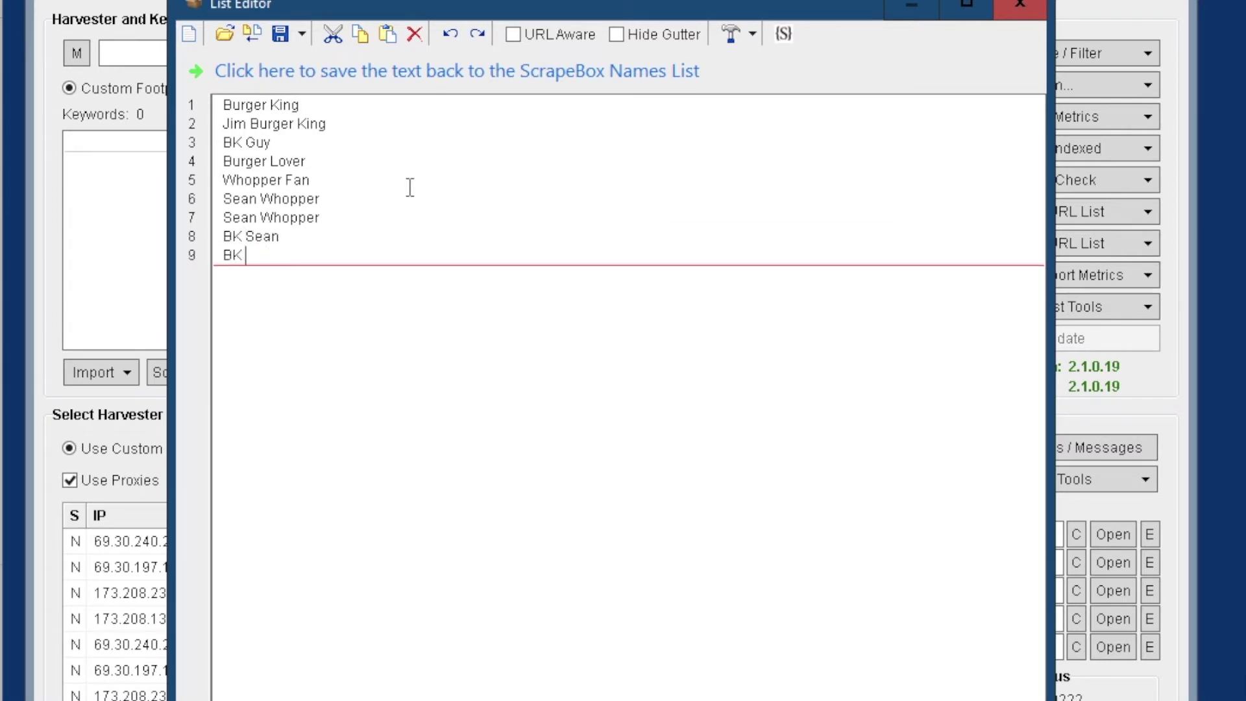
{"action": "key", "text": "Return"}
{"action": "type", "text": "BK Fan"}
{"action": "key", "text": "Return"}
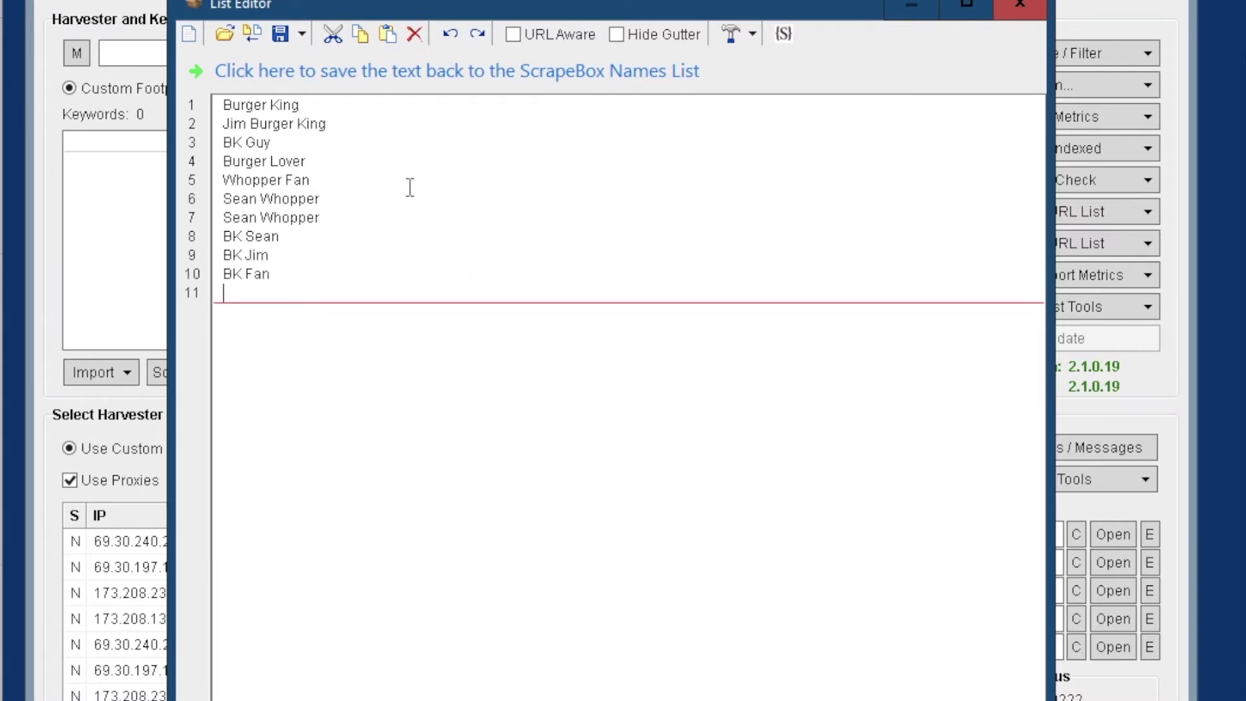
{"action": "type", "text": "Big W"}
{"action": "type", "text": "hopper Fan"}
{"action": "key", "text": "Return"}
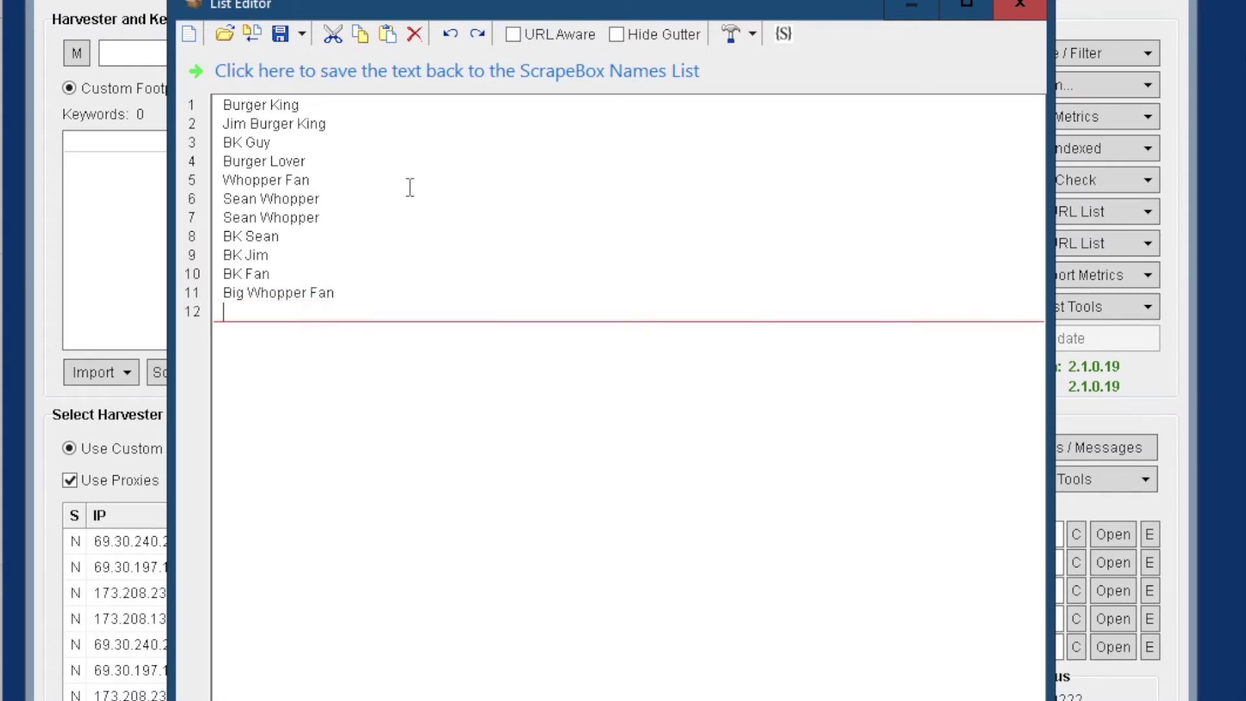
{"action": "key", "text": "BackSpace"}
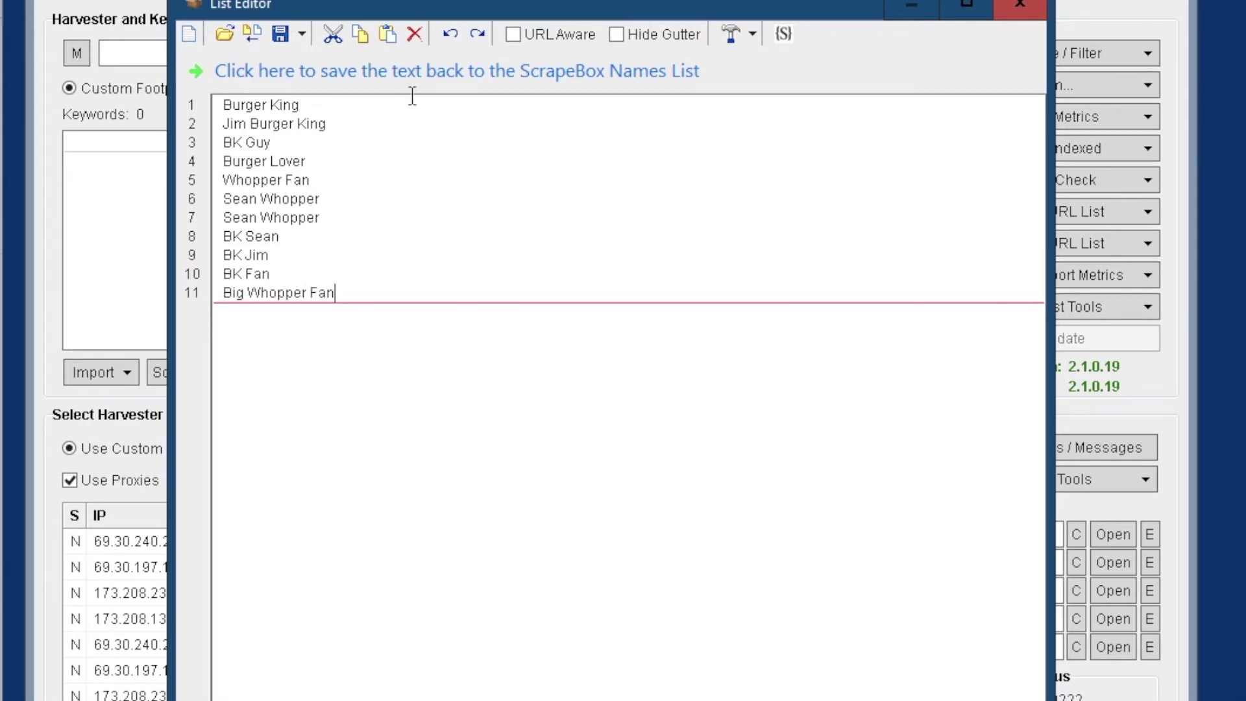
{"action": "left_click", "coordinate": [425, 72]}
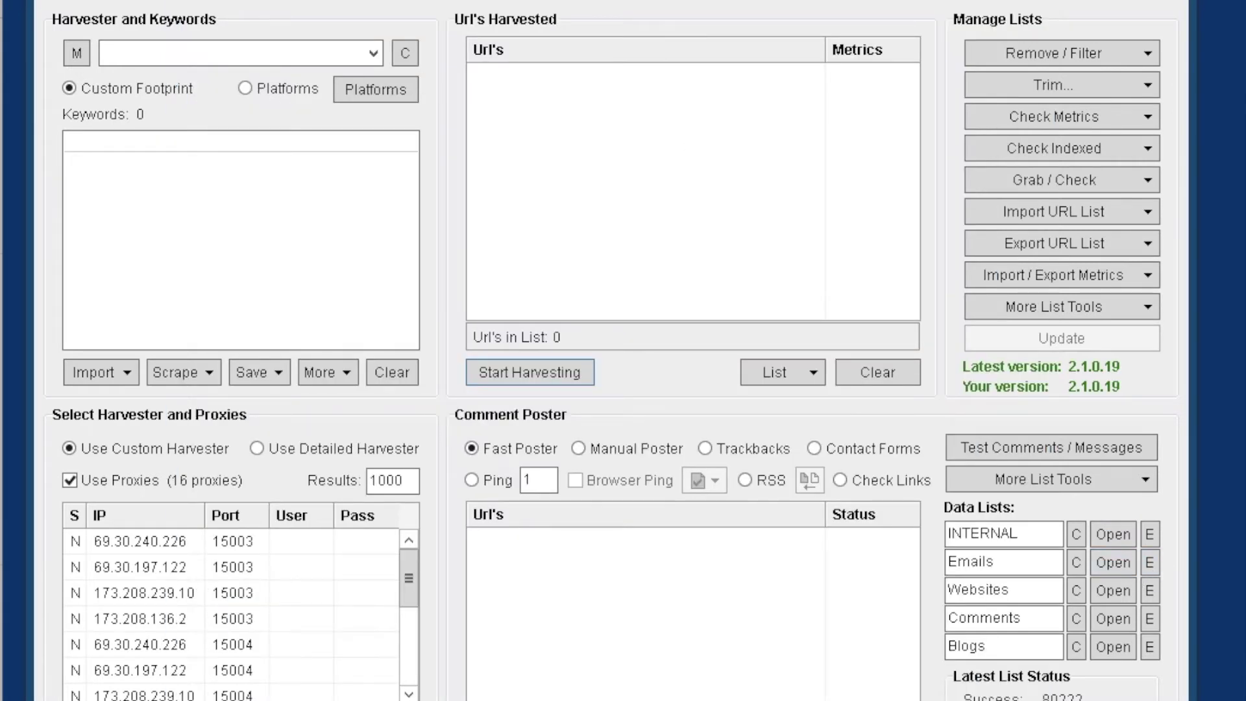
Generate 7777 gmail.com emails with numbers, transfer them to the poster emails, and look over the Emails list
{"action": "left_click", "coordinate": [388, 3]}
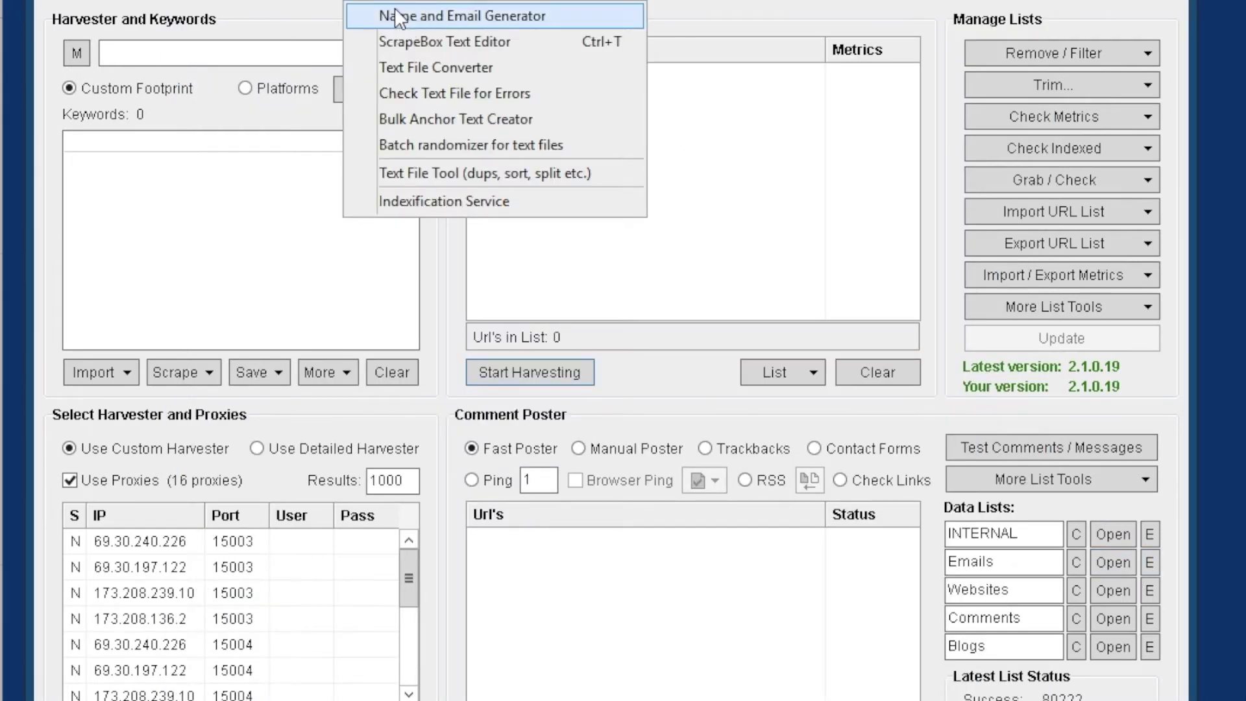
{"action": "left_click", "coordinate": [394, 12]}
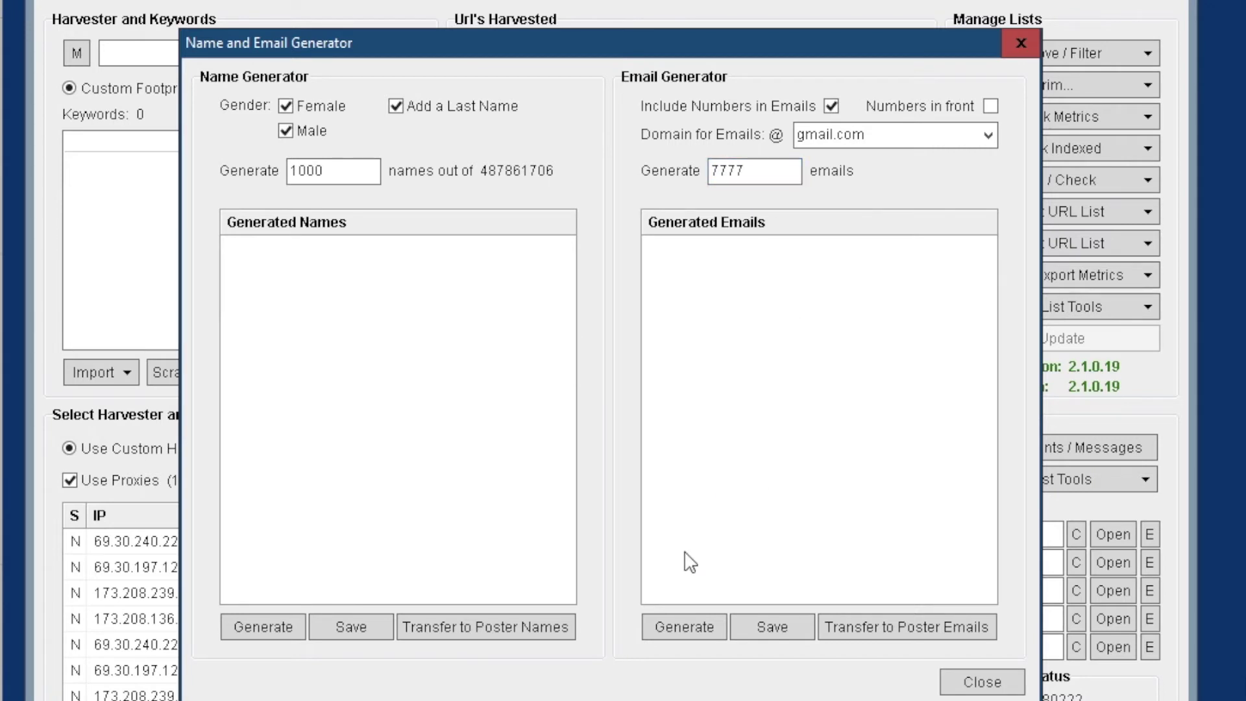
{"action": "left_click", "coordinate": [681, 634]}
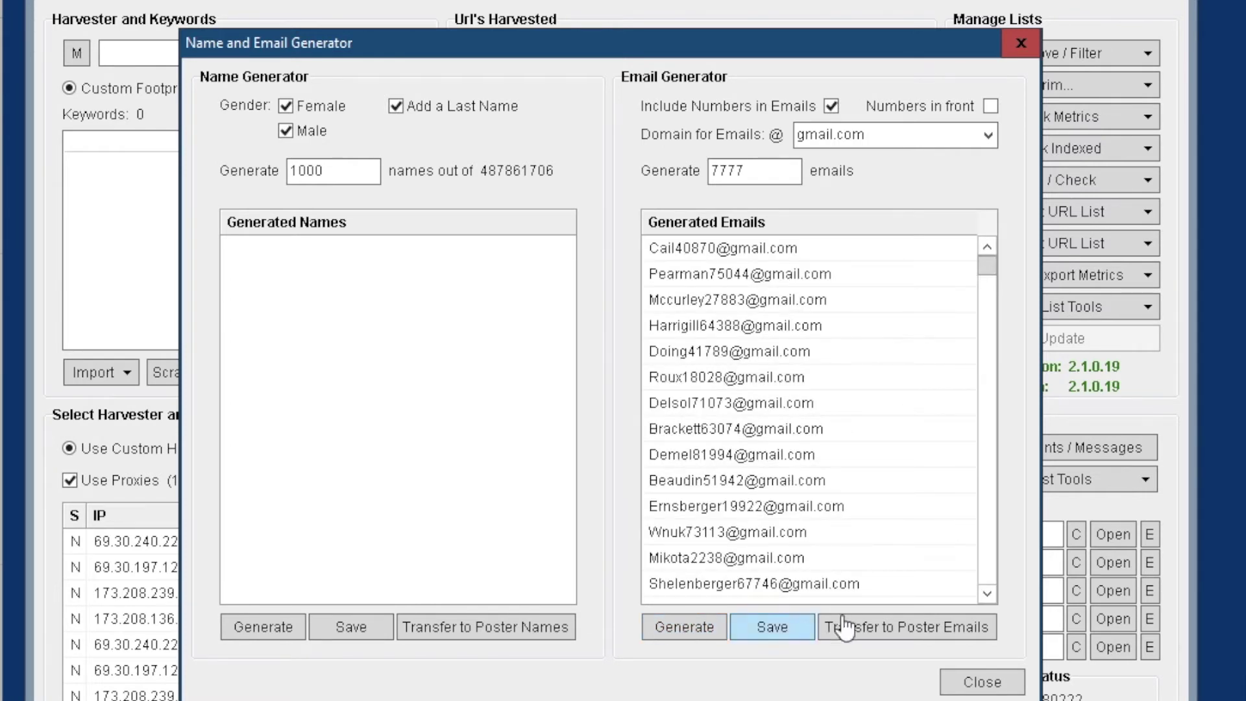
{"action": "left_click", "coordinate": [868, 628]}
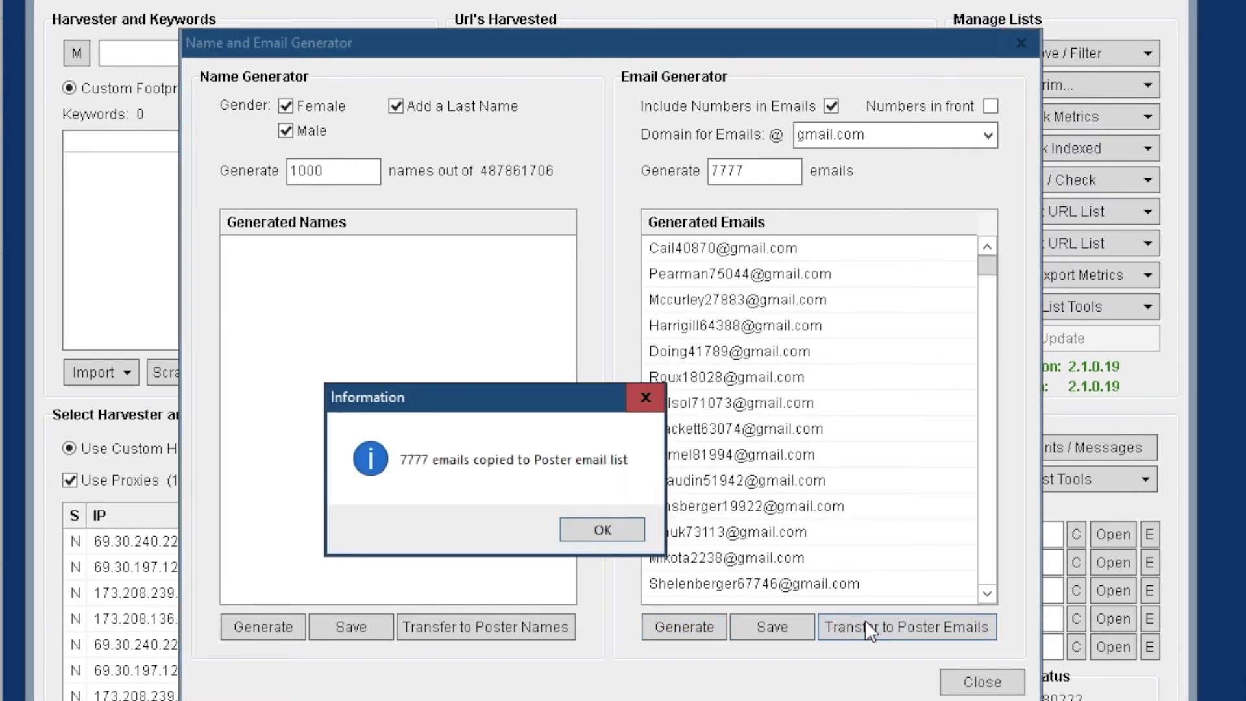
{"action": "left_click", "coordinate": [627, 530]}
{"action": "left_click", "coordinate": [975, 684]}
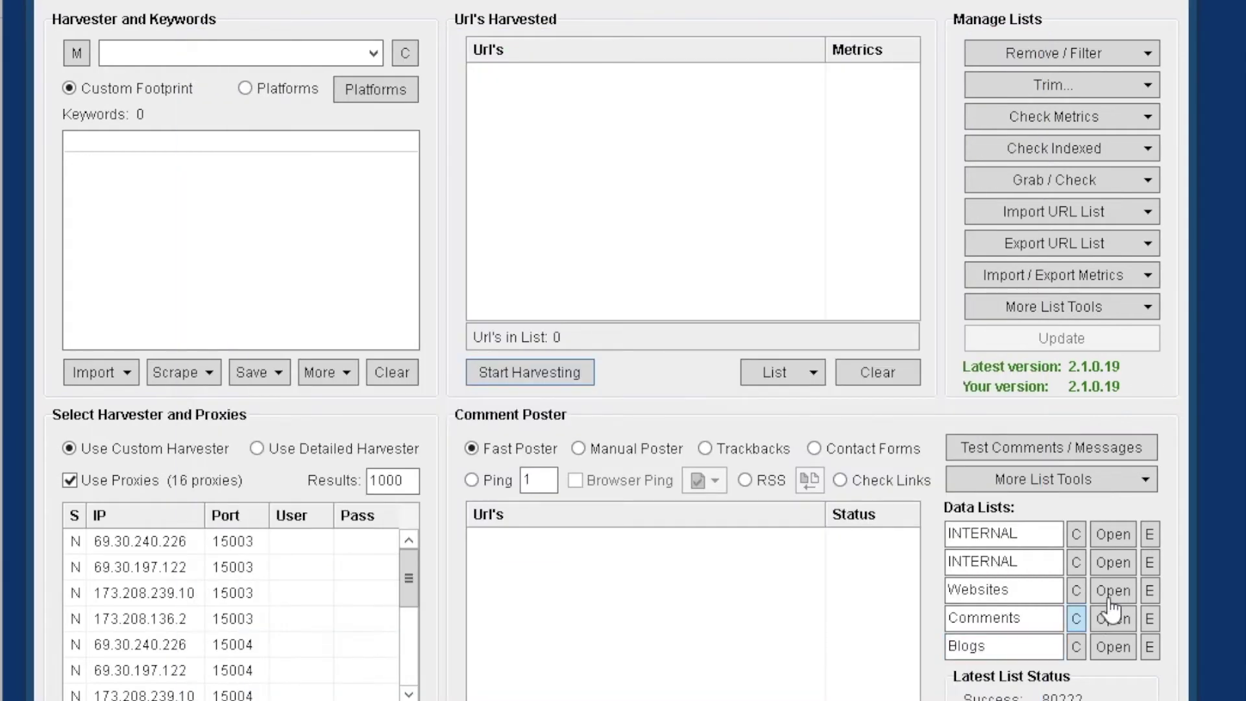
{"action": "left_click", "coordinate": [1148, 563]}
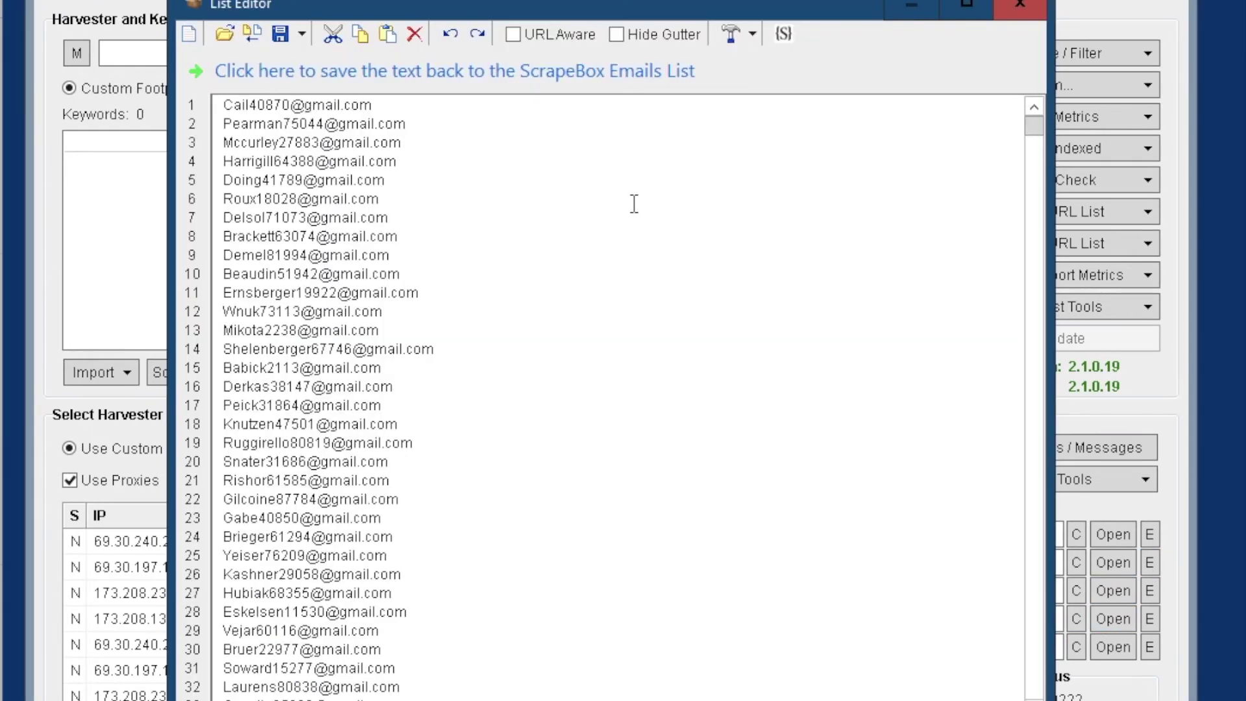
{"action": "left_click", "coordinate": [1019, 6]}
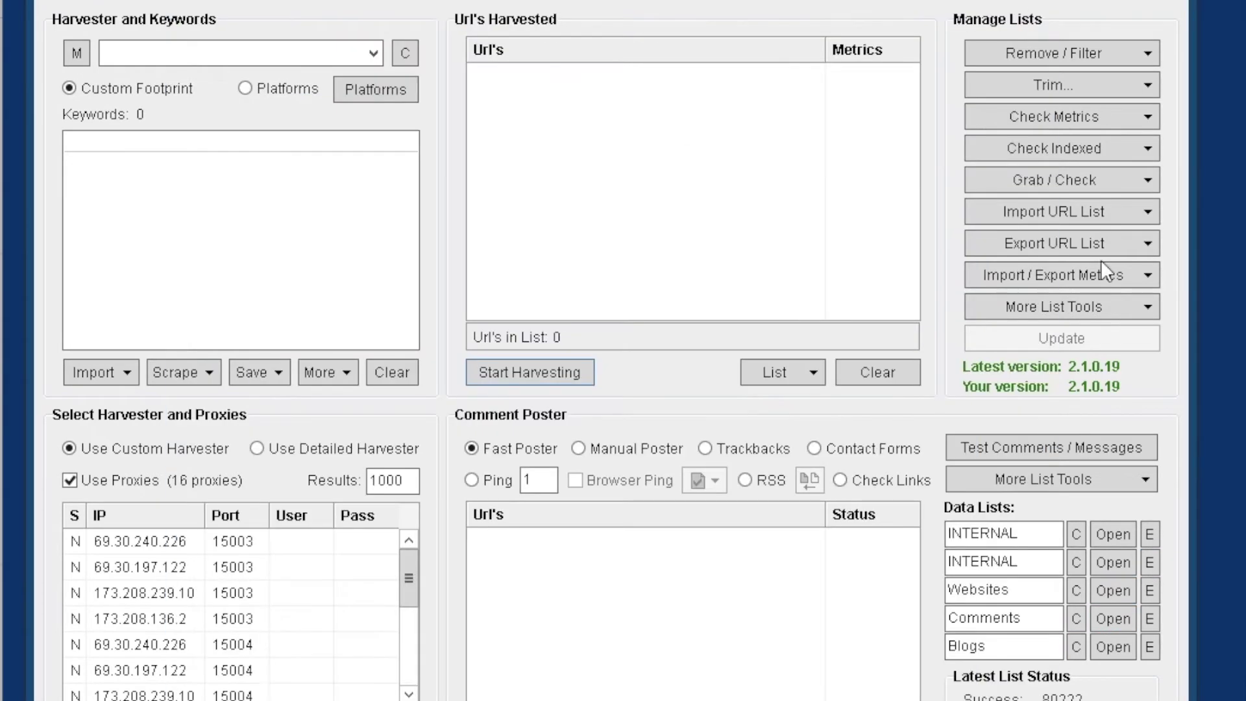
Randomize the order of the Names list and the Emails list
{"action": "left_click", "coordinate": [1110, 482]}
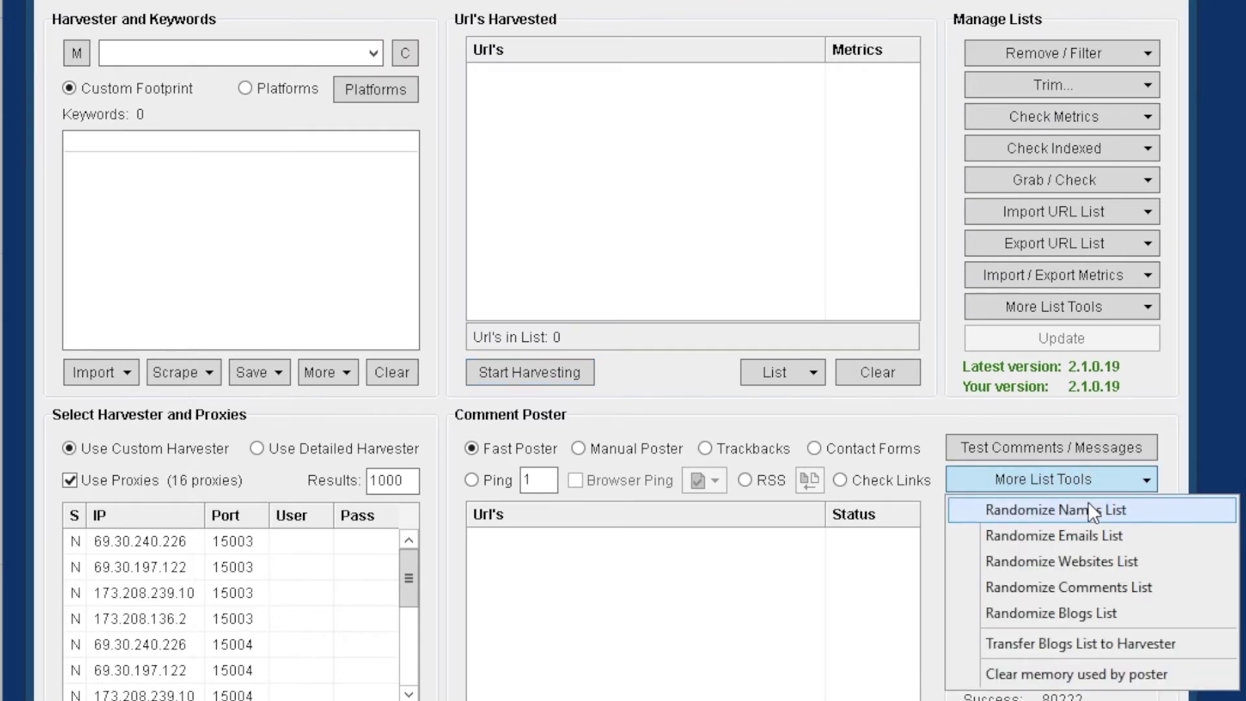
{"action": "left_click", "coordinate": [1088, 501]}
{"action": "left_click", "coordinate": [1090, 484]}
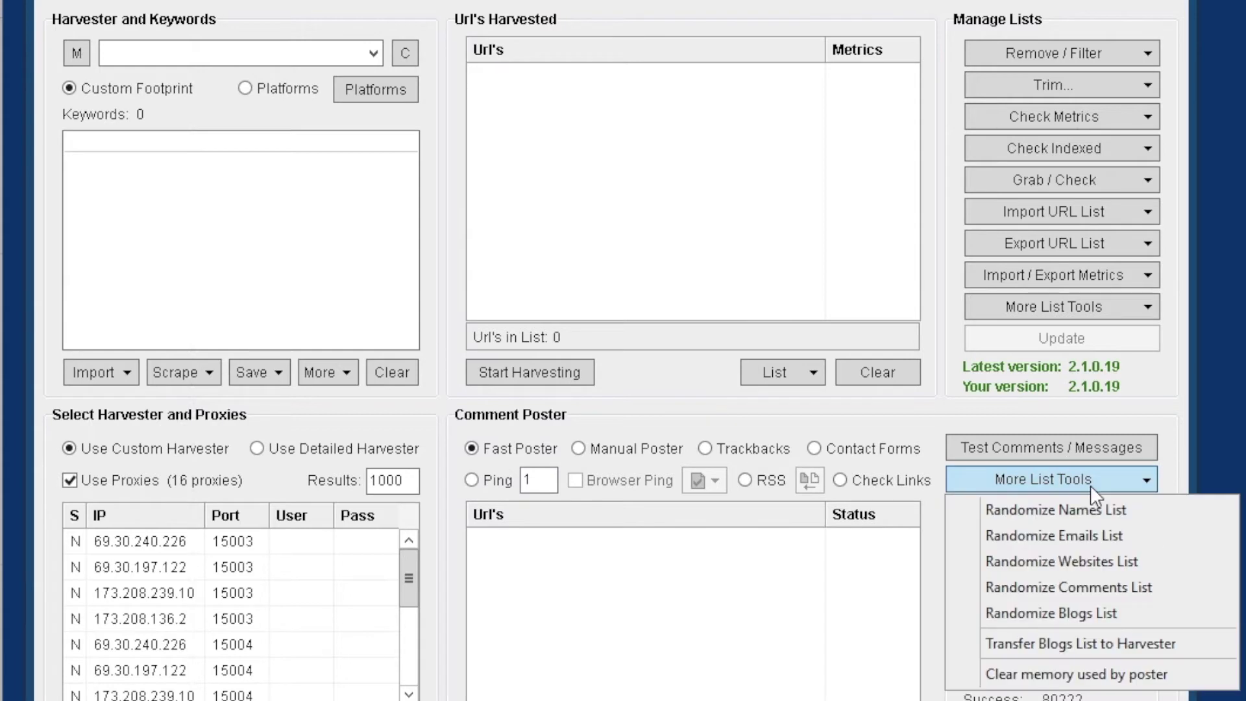
{"action": "left_click", "coordinate": [1087, 535]}
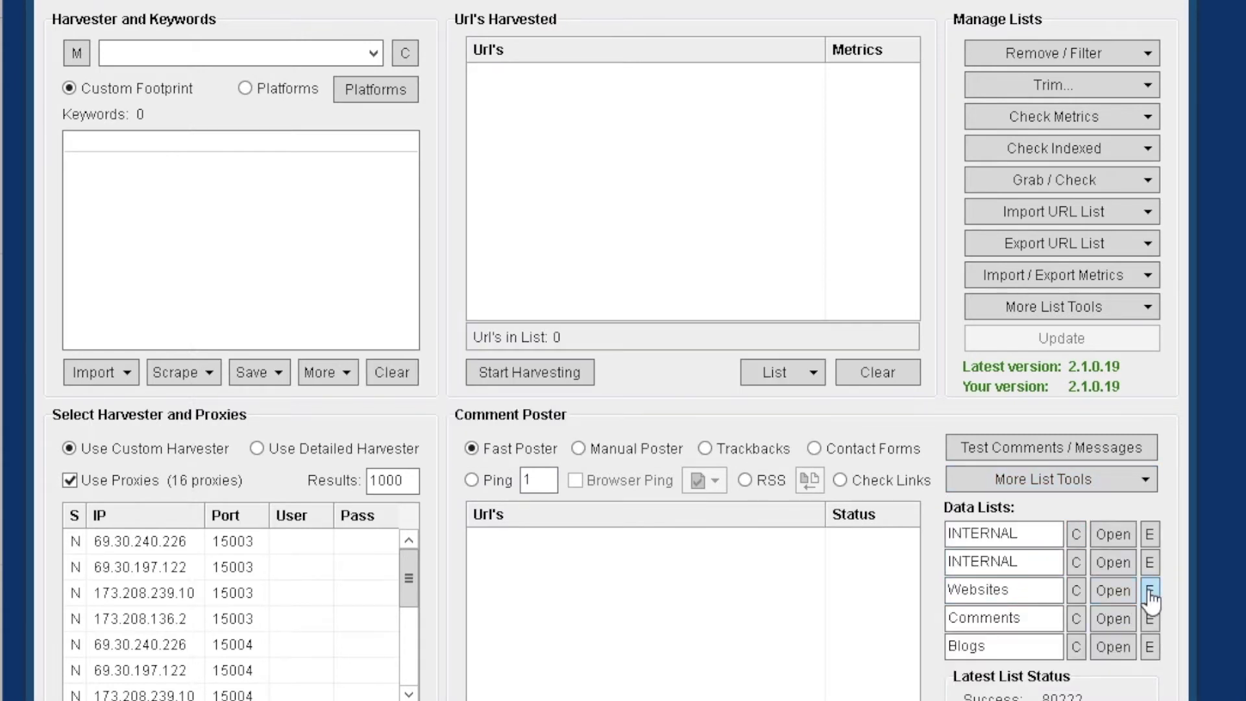
Browse to the Need SB_GSA Blast folder to choose the websites list file to load
{"action": "left_click", "coordinate": [1114, 590]}
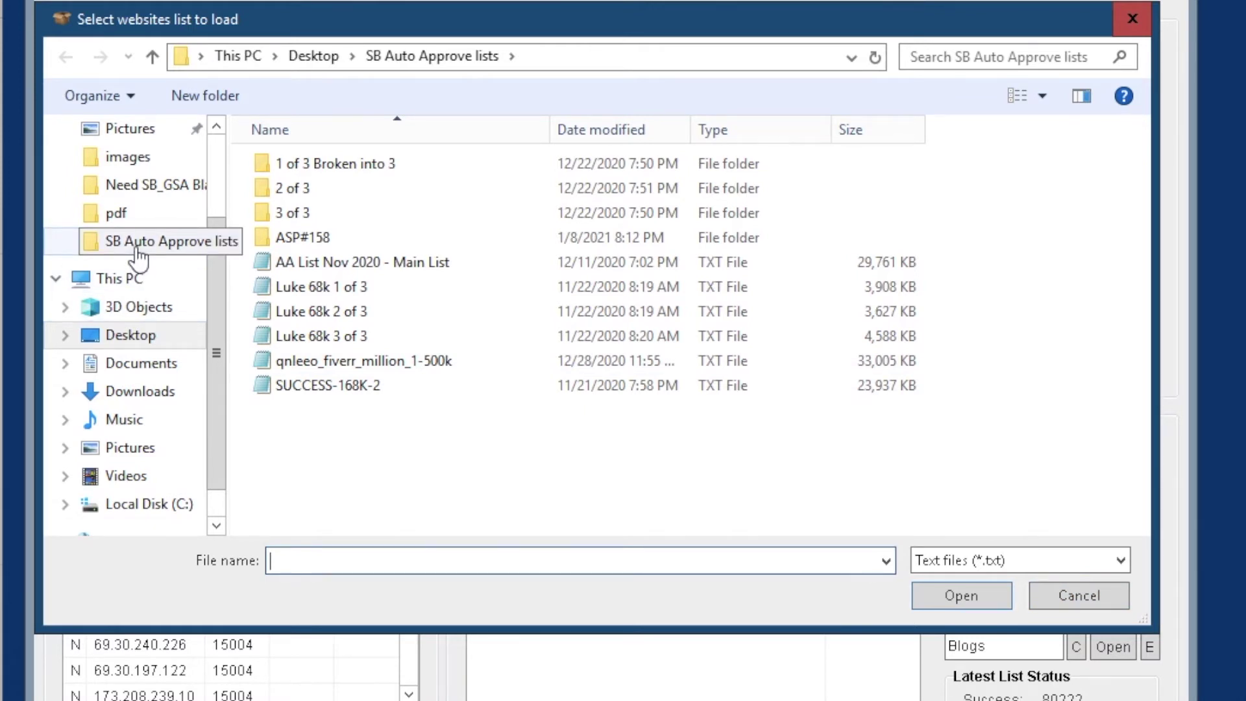
{"action": "left_click", "coordinate": [138, 251]}
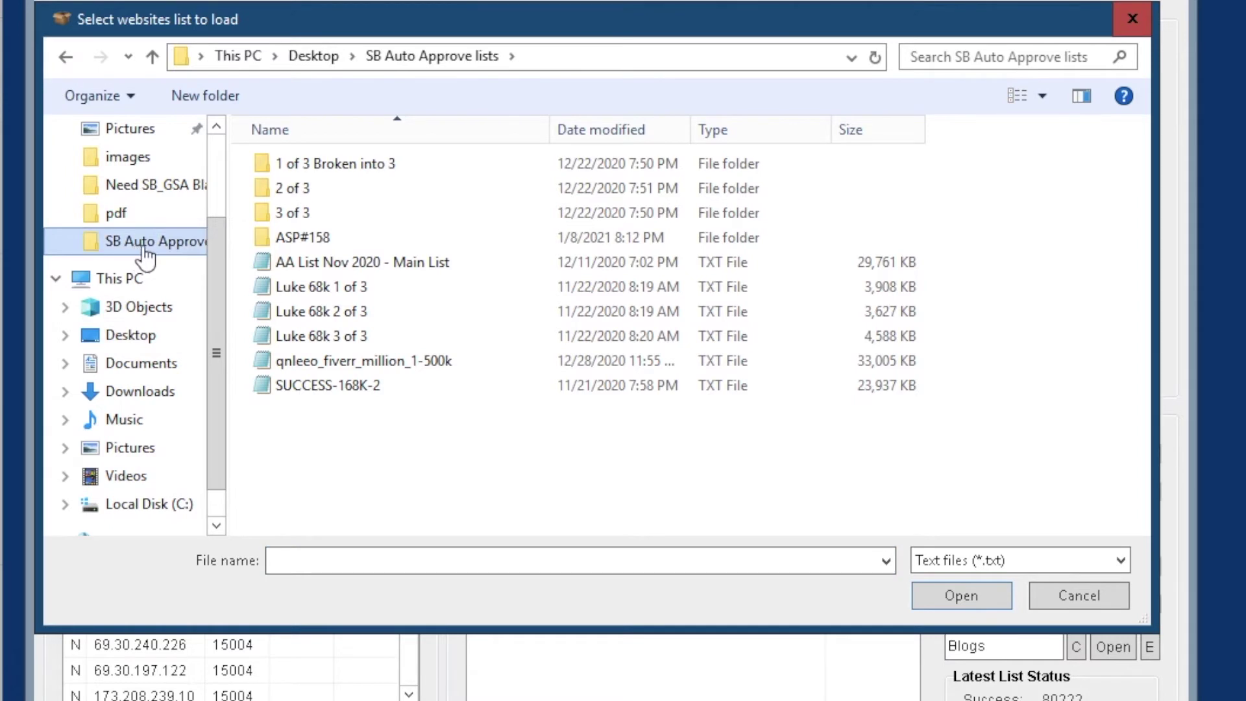
{"action": "left_click", "coordinate": [141, 189]}
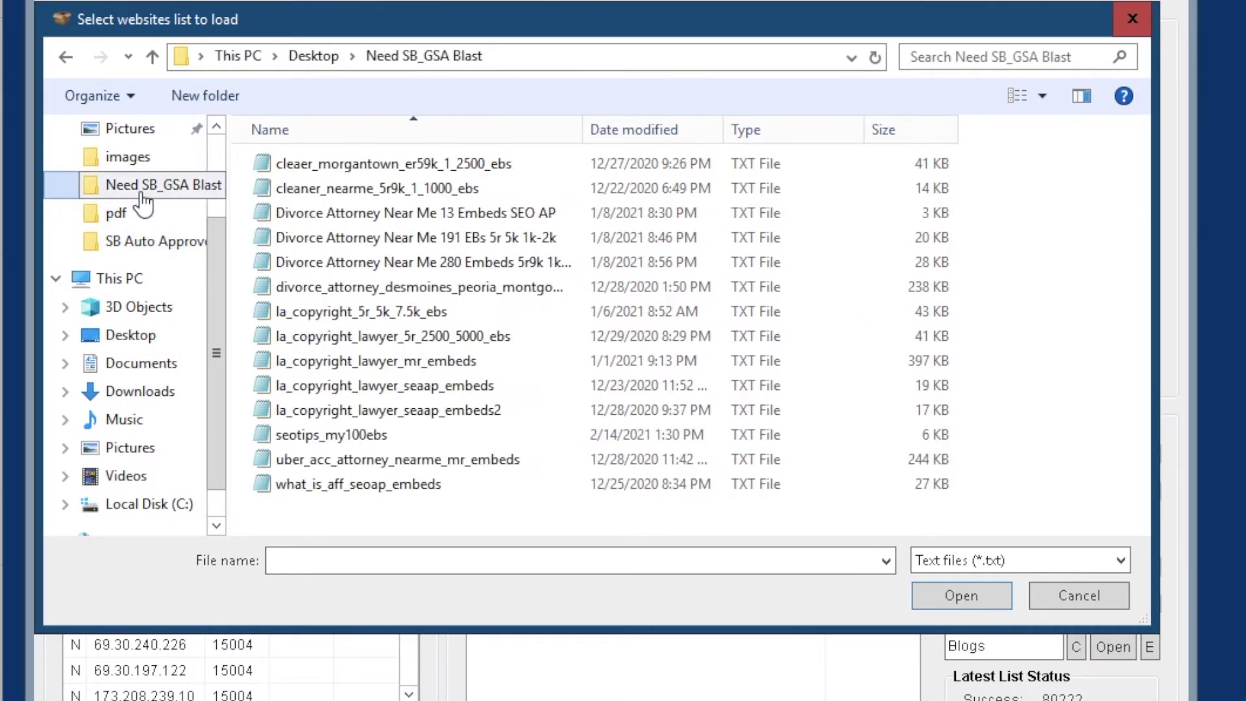
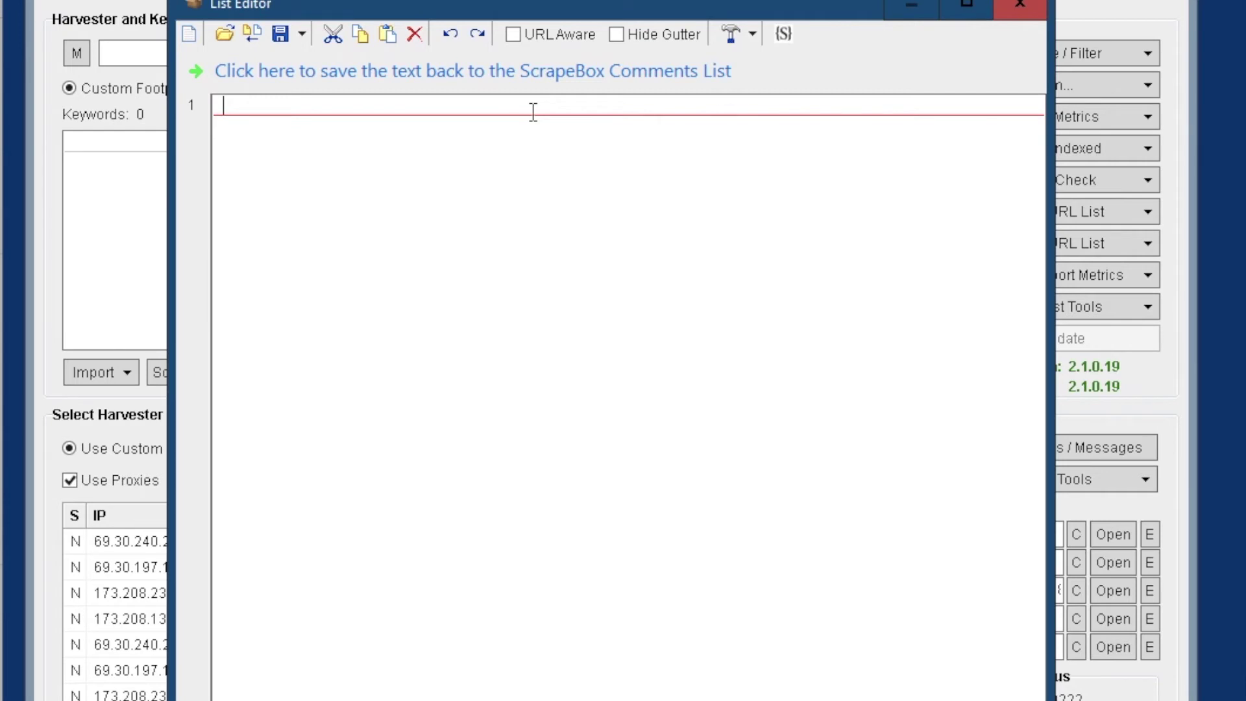
Write the comment "{Hello|Hi} there {thanks|thank you} for {sharing|creating} this {blog post|article}. You have a big {fan|supporter} in me."
{"action": "key", "text": "BackSpace"}
{"action": "key", "text": "BackSpace"}
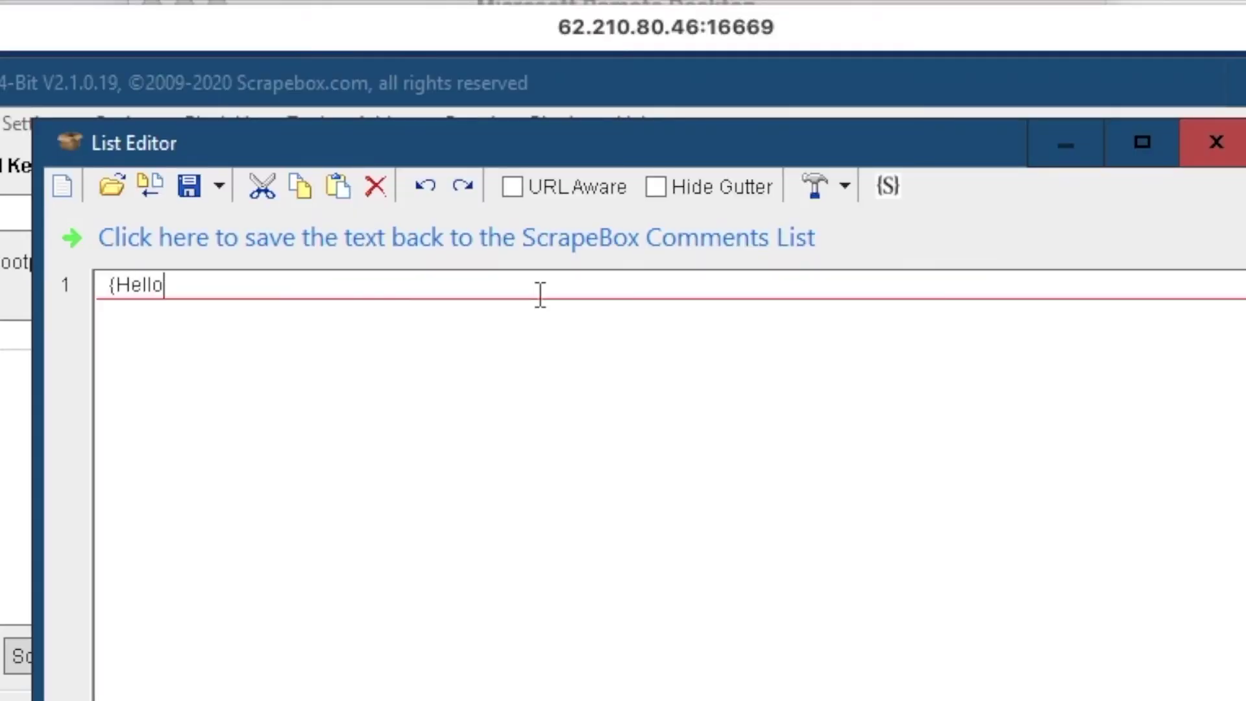
{"action": "type", "text": "|Hi} there {thanks|thank you|"}
{"action": "key", "text": "BackSpace"}
{"action": "type", "text": "} for {sharing|creating} this {blog post|article}. "}
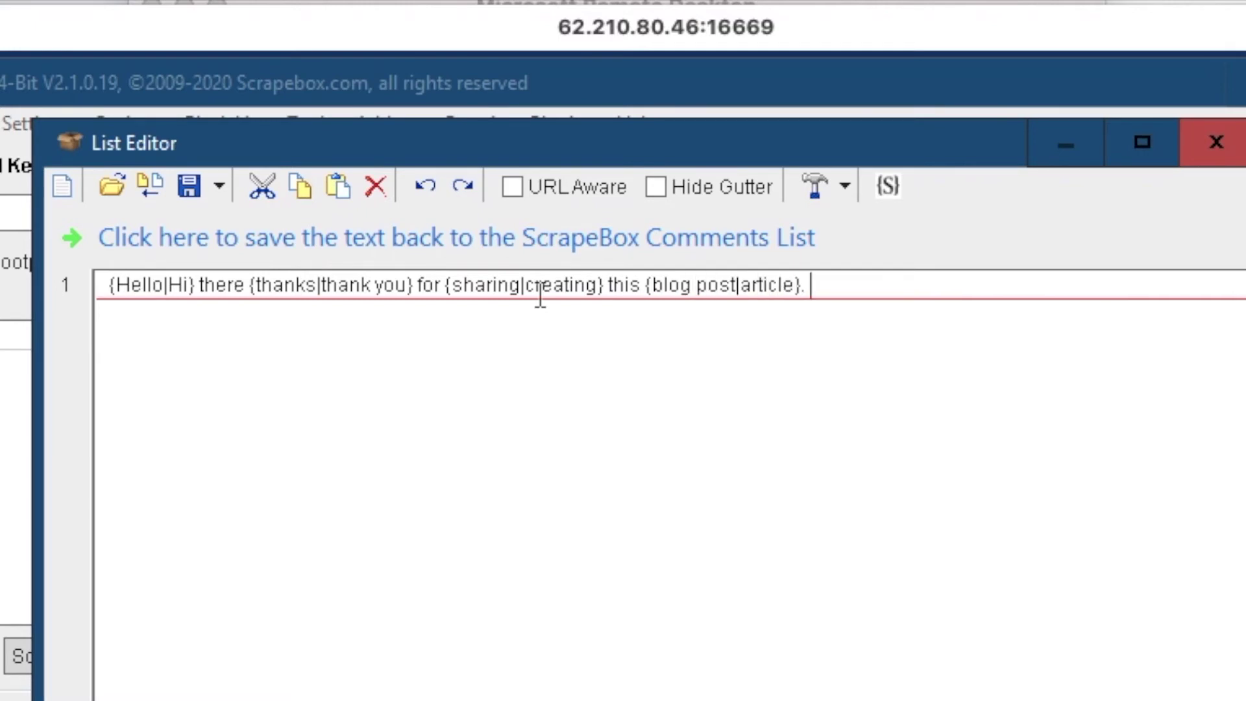
{"action": "type", "text": "You have a big {fan"}
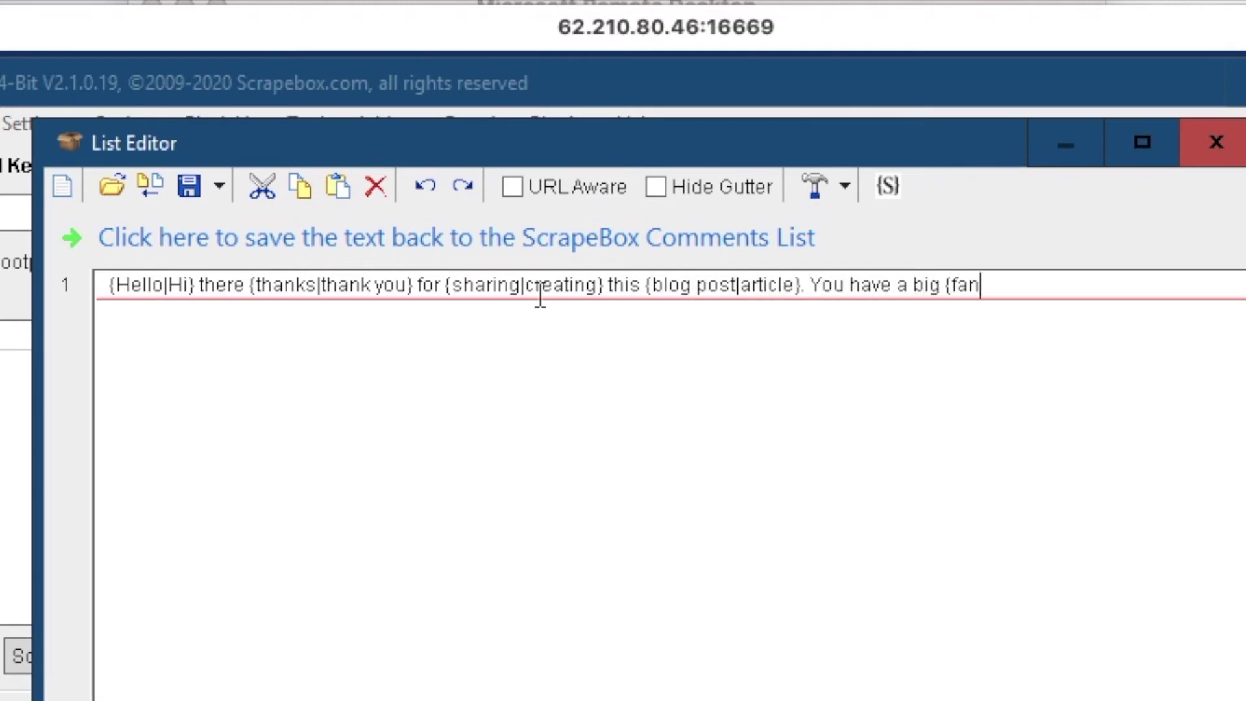
{"action": "type", "text": "|supporter} in me."}
Turn the word "big" in the comment into the spin options {huge|massive|big}
{"action": "left_click", "coordinate": [913, 291]}
{"action": "type", "text": "{huge|massive"}
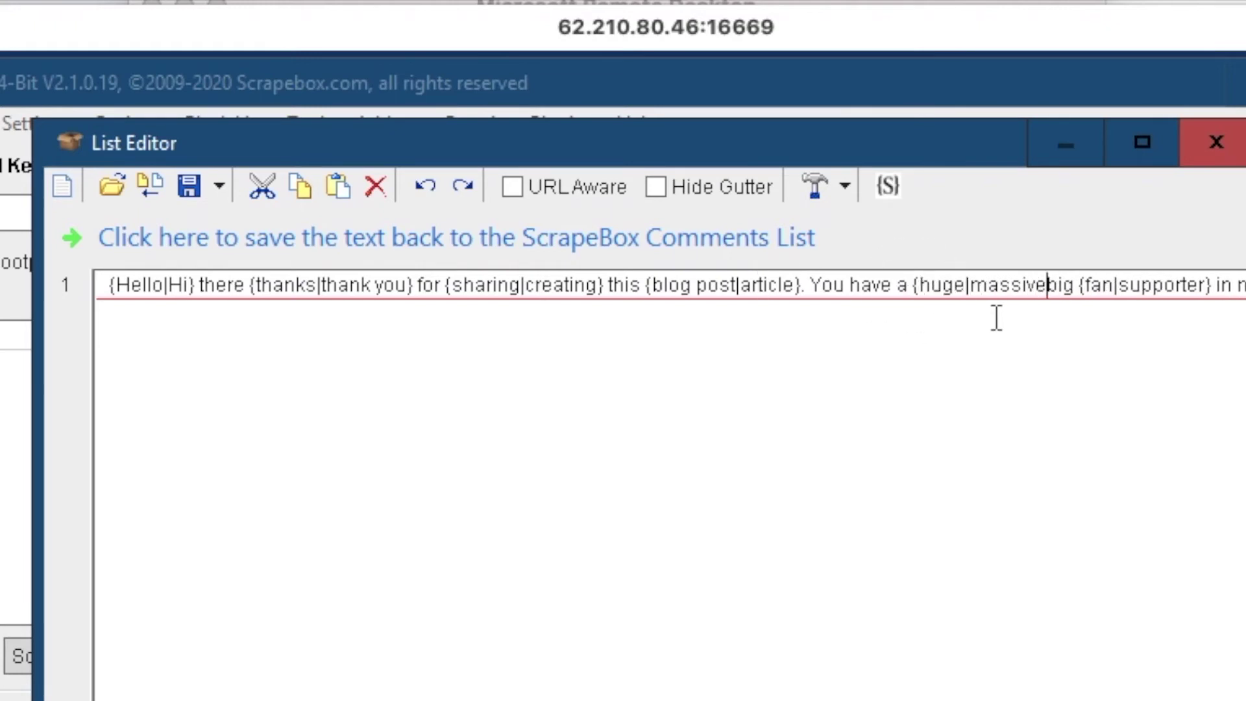
{"action": "type", "text": "|"}
{"action": "key", "text": "Right"}
{"action": "key", "text": "Right"}
{"action": "key", "text": "Right"}
{"action": "type", "text": "}"}
Append "{I'll|I will} {return|be back} to {read|enjoy|see} more of your {stuff|content|work}." to the end of the first comment
{"action": "key", "text": "Right"}
{"action": "key", "text": "Right"}
{"action": "key", "text": "Right"}
{"action": "key", "text": "Right"}
{"action": "key", "text": "Right"}
{"action": "key", "text": "Right"}
{"action": "key", "text": "Right"}
{"action": "key", "text": "Right"}
{"action": "key", "text": "Right"}
{"action": "key", "text": "Right"}
{"action": "key", "text": "Right"}
{"action": "key", "text": "Right"}
{"action": "key", "text": "Right"}
{"action": "key", "text": "Right"}
{"action": "key", "text": "Right"}
{"action": "key", "text": "Right"}
{"action": "key", "text": "Right"}
{"action": "key", "text": "Right"}
{"action": "key", "text": "Right"}
{"action": "key", "text": "Right"}
{"action": "type", "text": "{I"}
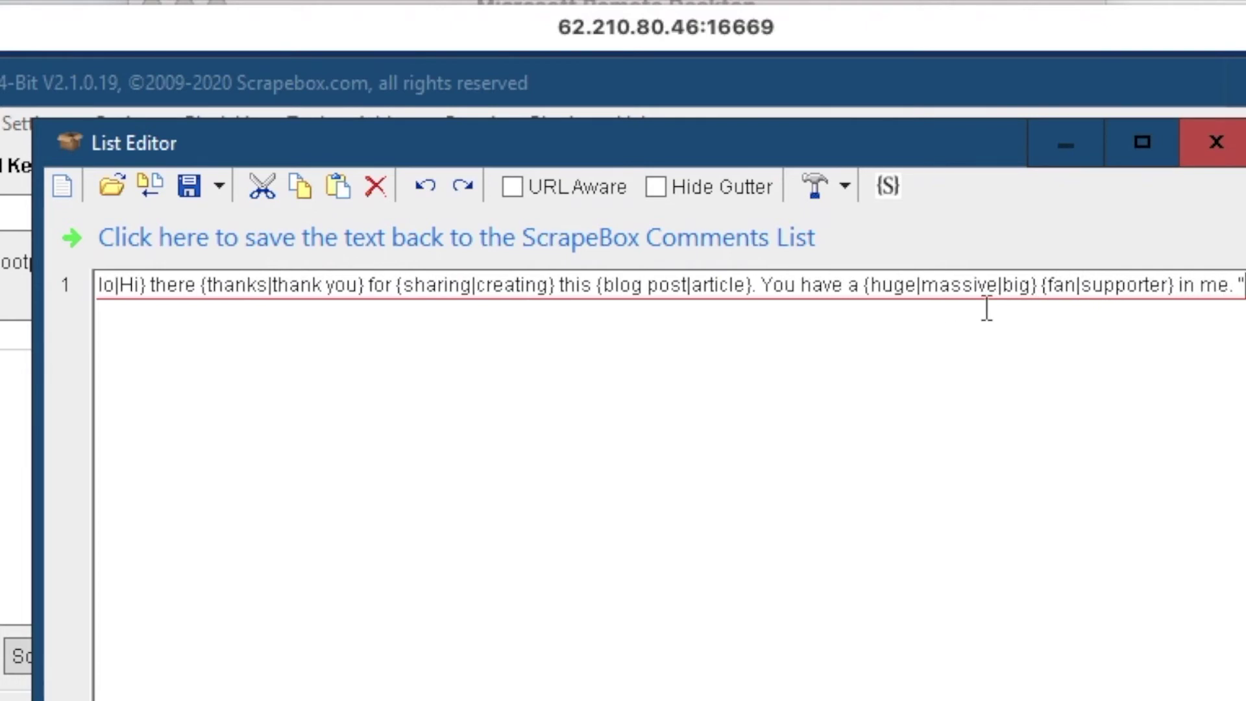
{"action": "type", "text": "'ll|I"}
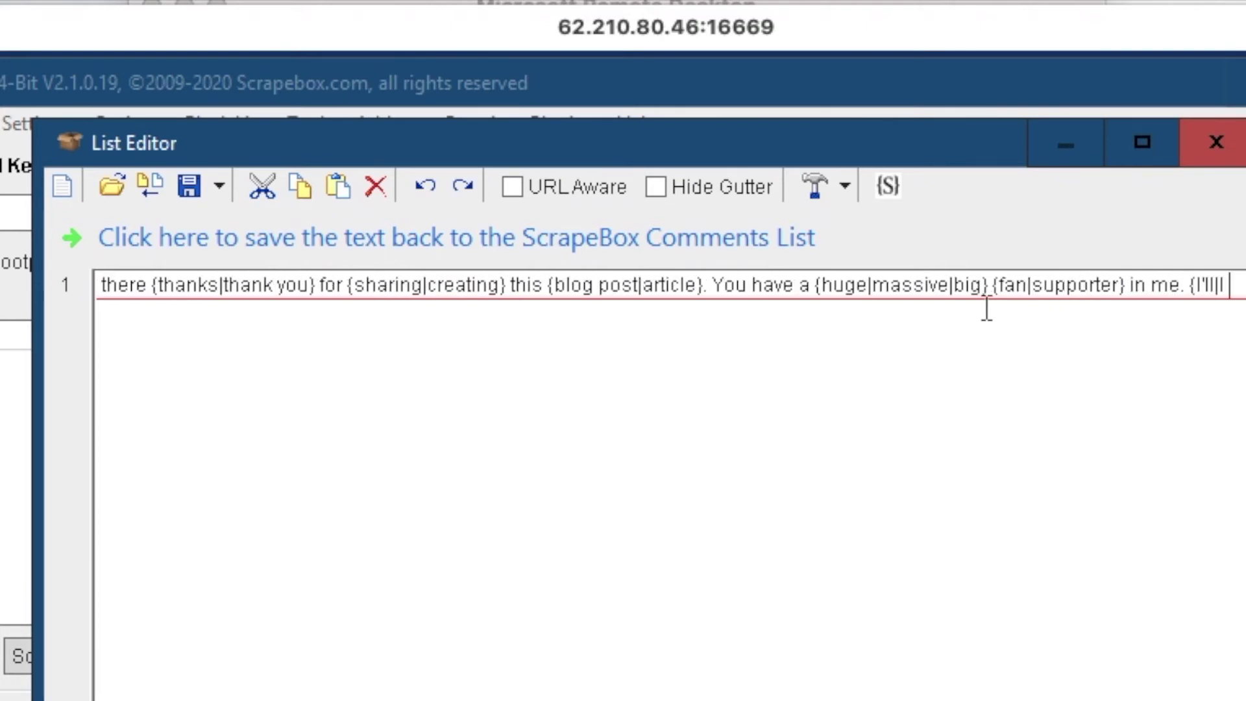
{"action": "type", "text": " will} {return|"}
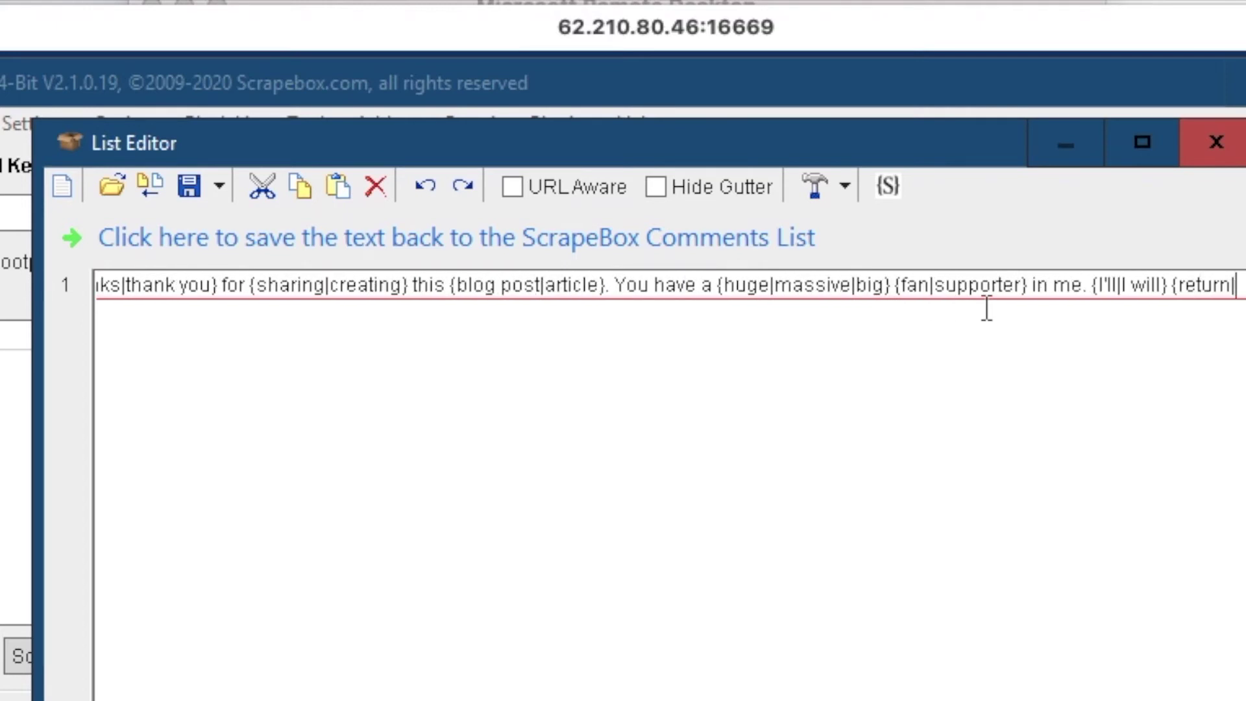
{"action": "type", "text": "be back} to {read|"}
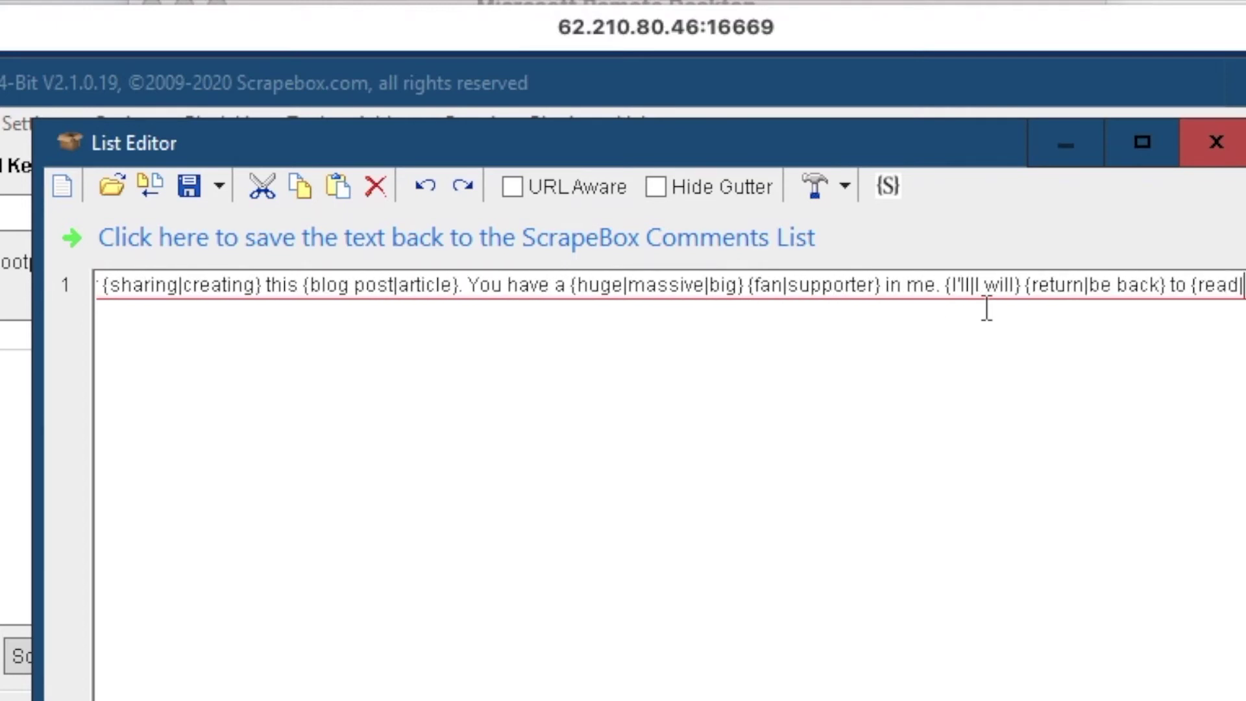
{"action": "type", "text": "enjoy|see} more of your {stuf"}
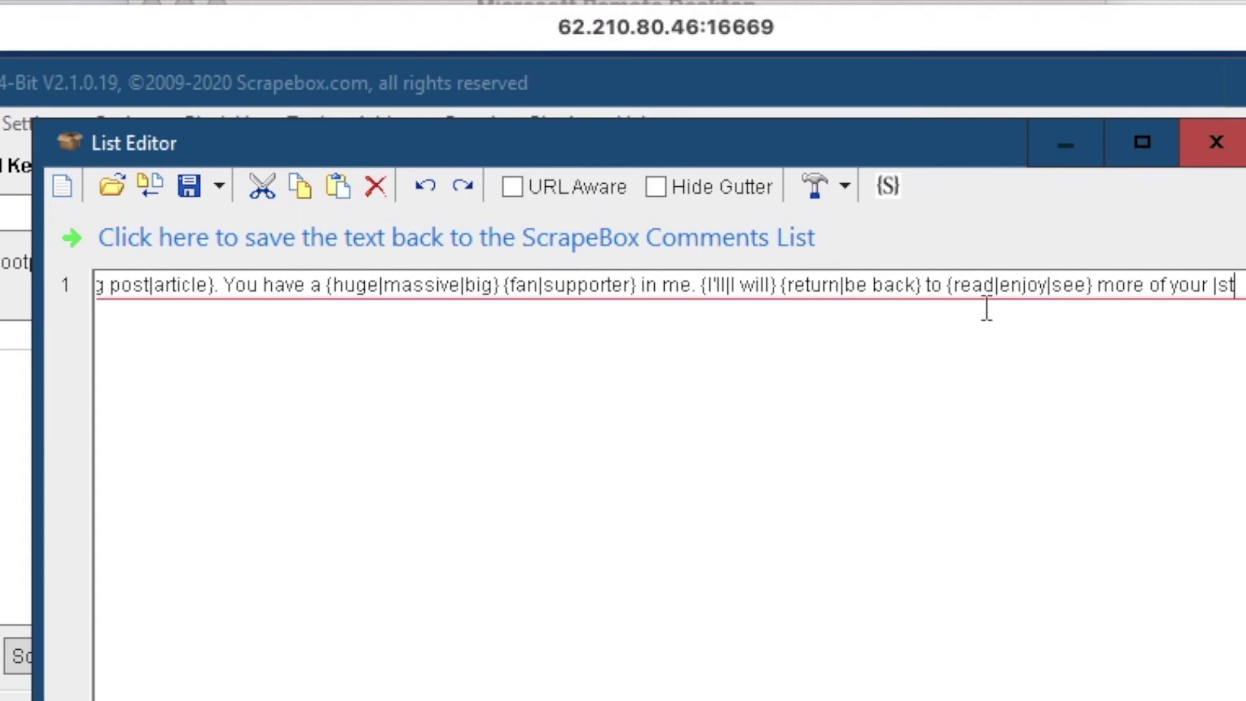
{"action": "type", "text": "f|content|work}."}
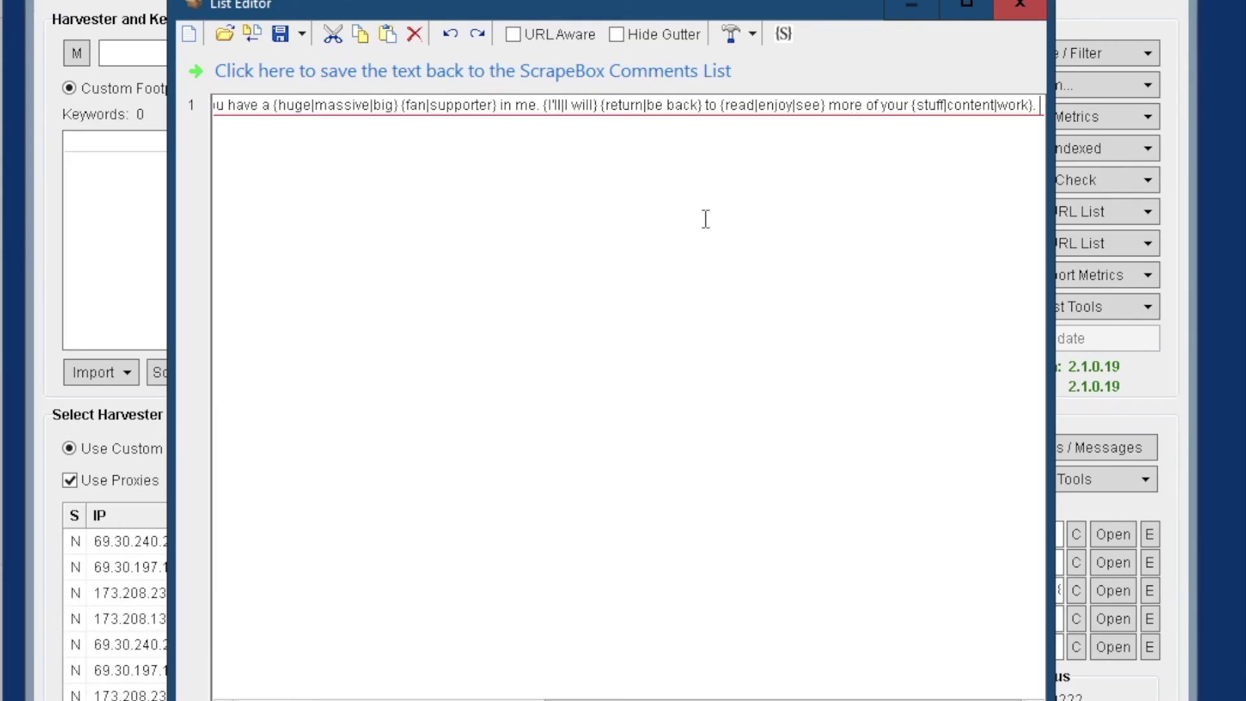
Read back over the first comment from its opening greeting to its end, checking the spin options
{"action": "left_click", "coordinate": [593, 106]}
{"action": "left_click_drag", "start_coordinate": [593, 105], "coordinate": [281, 106]}
{"action": "left_click", "coordinate": [282, 106]}
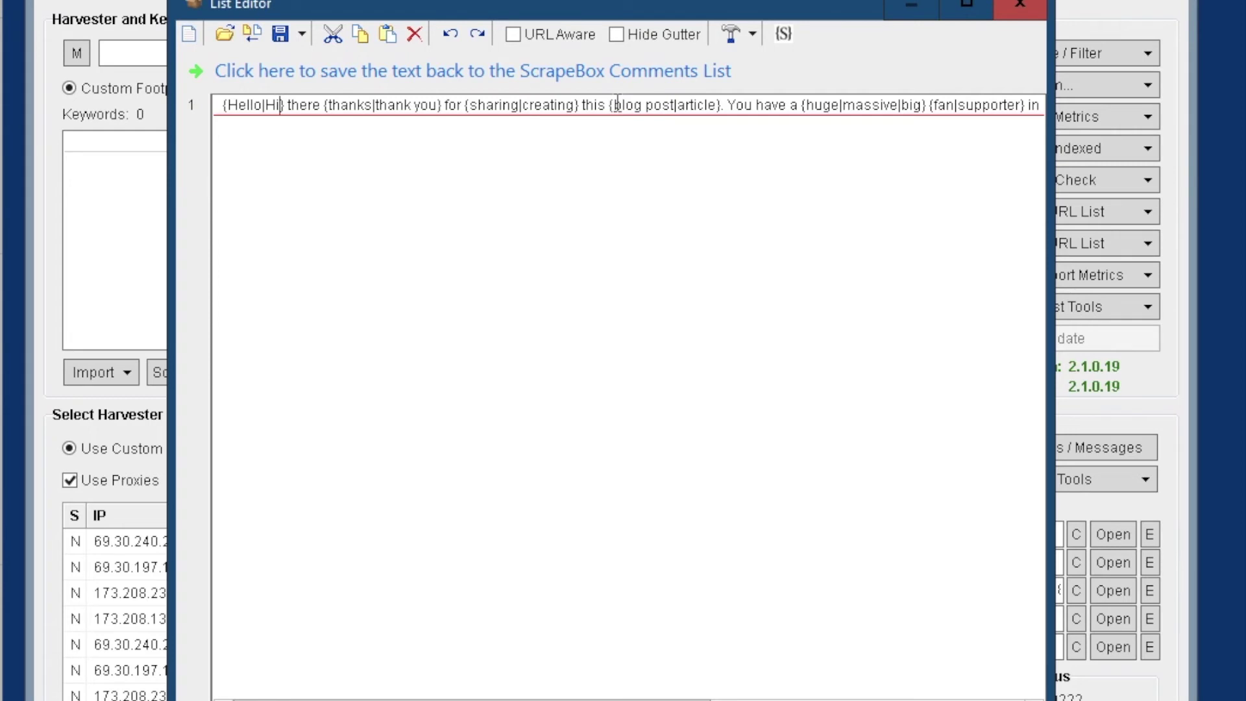
{"action": "left_click", "coordinate": [1055, 100]}
{"action": "left_click_drag", "start_coordinate": [1056, 101], "coordinate": [1111, 106]}
Add a second comment line: "{Hey|Hi} there, {huge|big} {fan|supporter} of your {work|stuff}. {Thanks|Thanx|Thank you|Thank u} for {sharing|creating} it."
{"action": "key", "text": "End"}
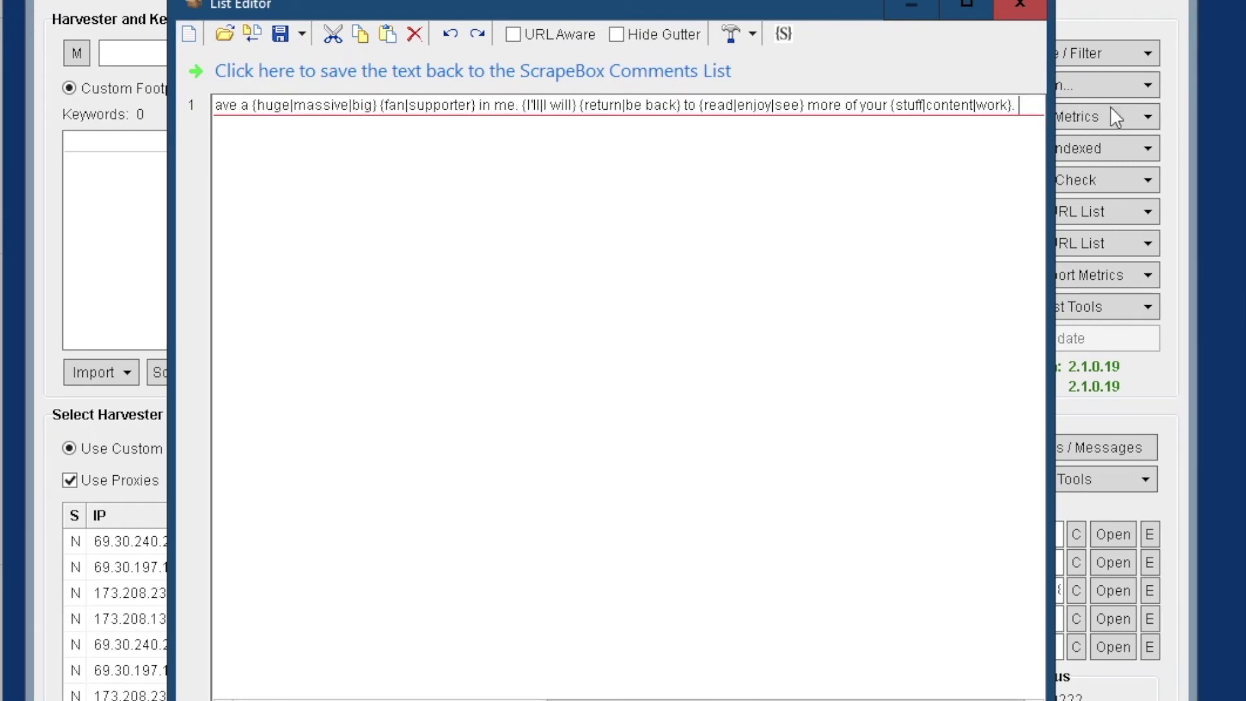
{"action": "key", "text": "Return"}
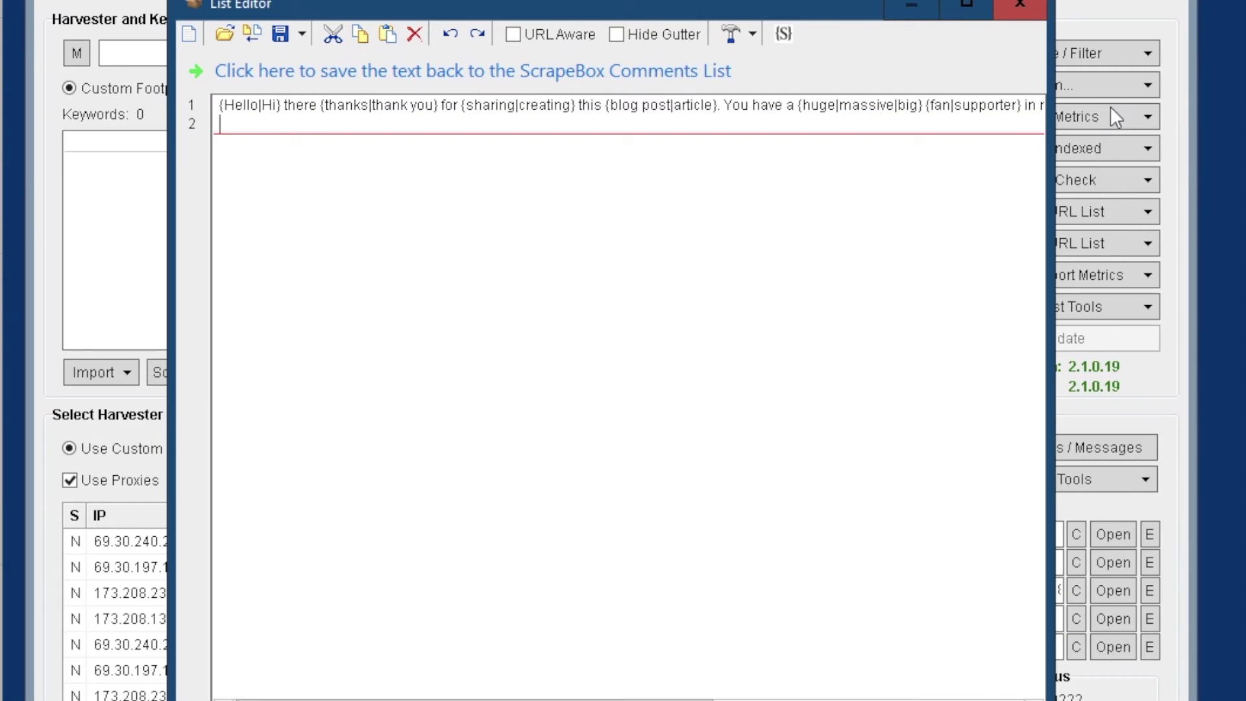
{"action": "type", "text": "{Hey|Hi"}
{"action": "type", "text": "} there, {huge|big} {fan|suppote"}
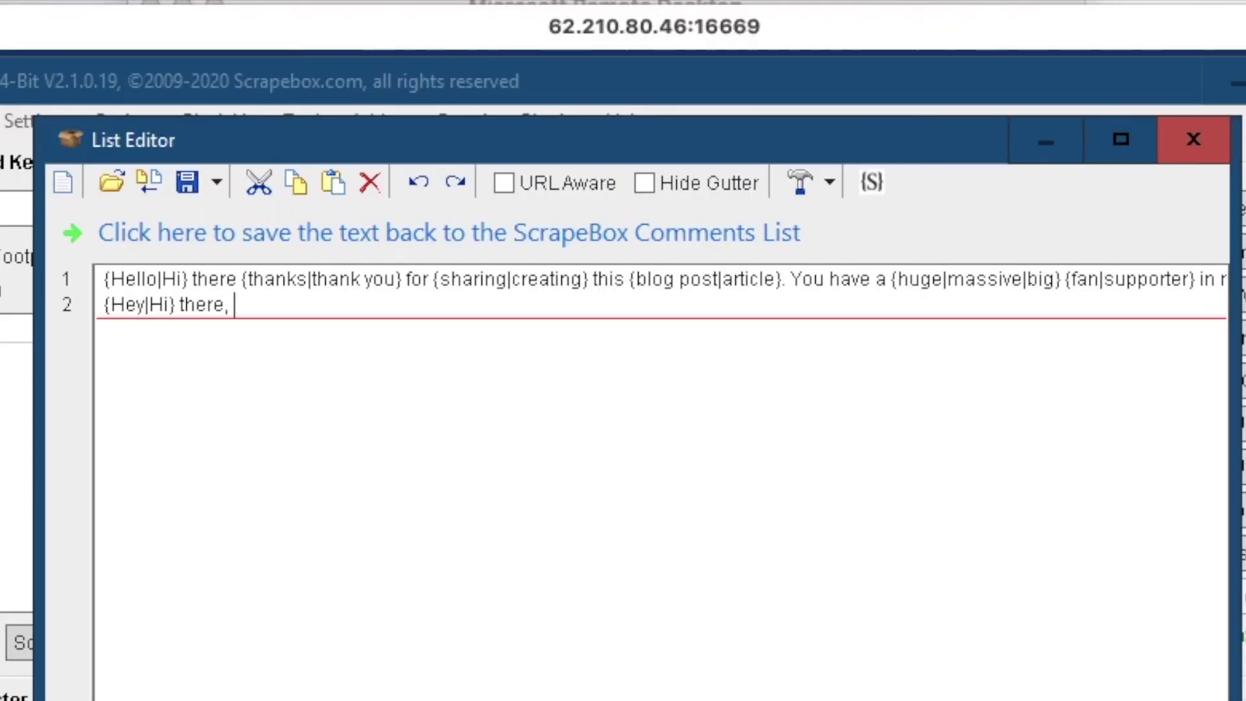
{"action": "key", "text": "BackSpace"}
{"action": "key", "text": "BackSpace"}
{"action": "type", "text": "rter} of"}
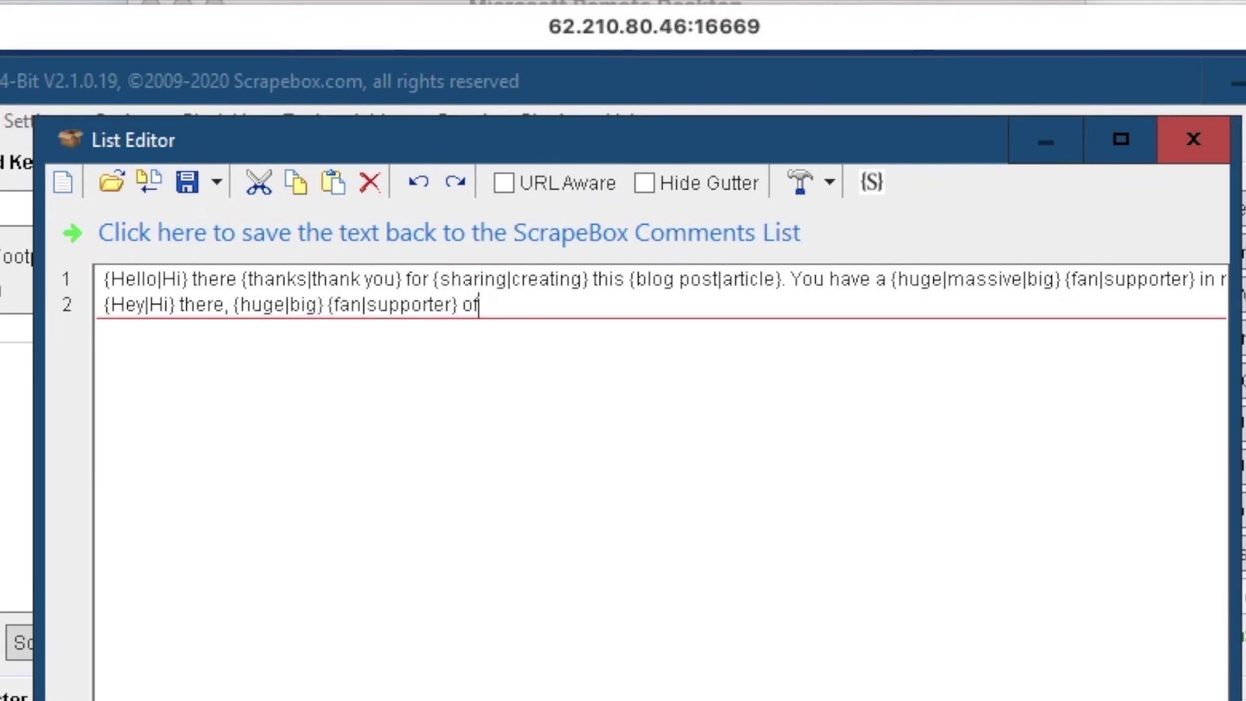
{"action": "type", "text": " your {work|stuff}. {Thanks|Thanx|Thank you|Thank u} for "}
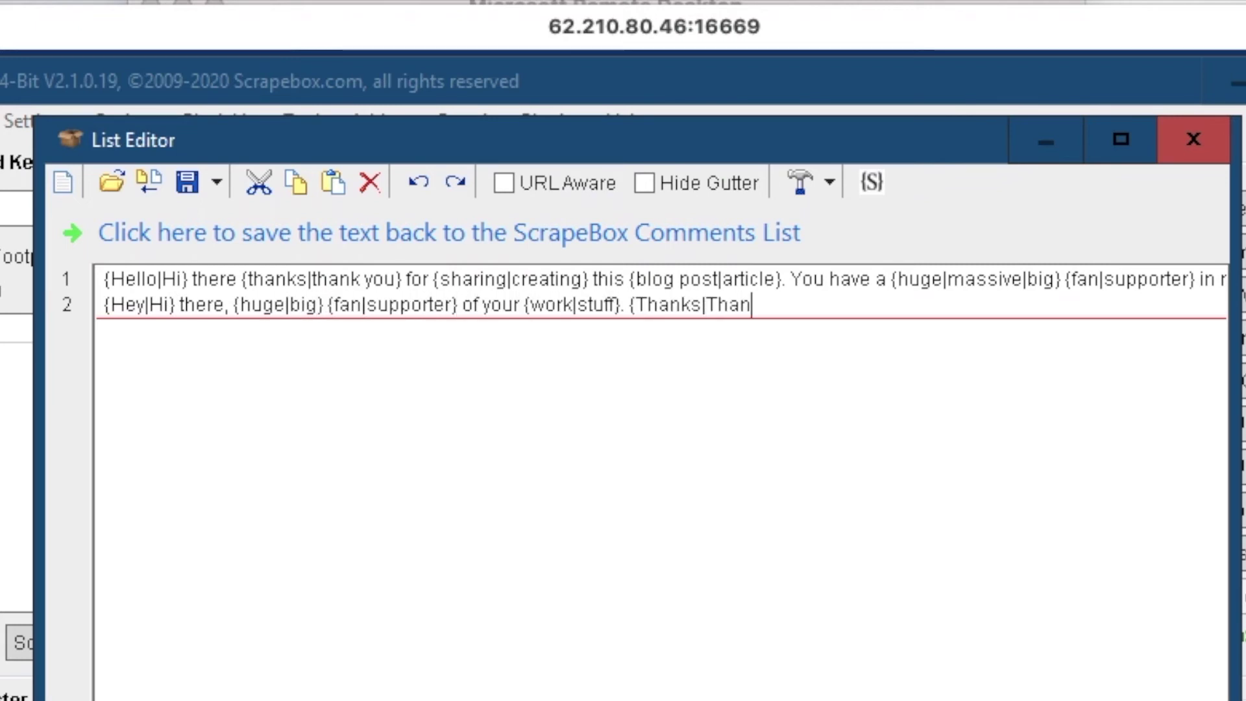
{"action": "type", "text": "{sharing|creating} it."}
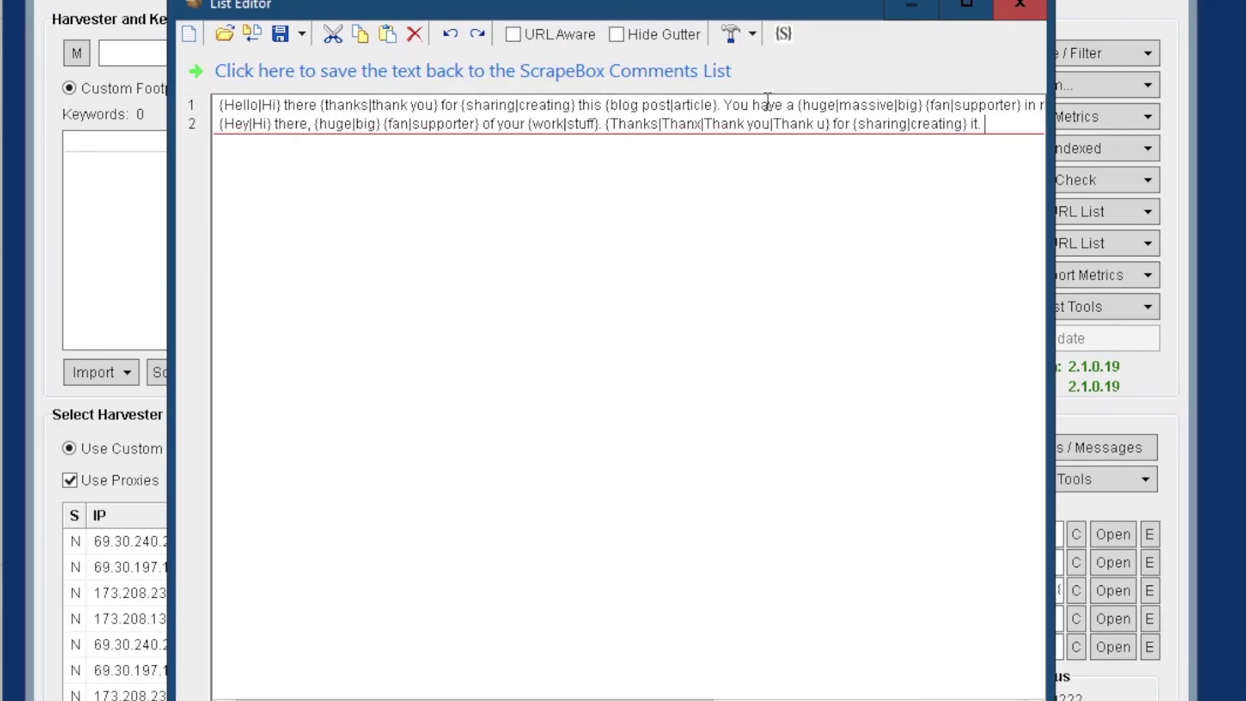
Save the text back to the ScrapeBox Comments List, then reopen the list to check it and close it
{"action": "left_click", "coordinate": [681, 73]}
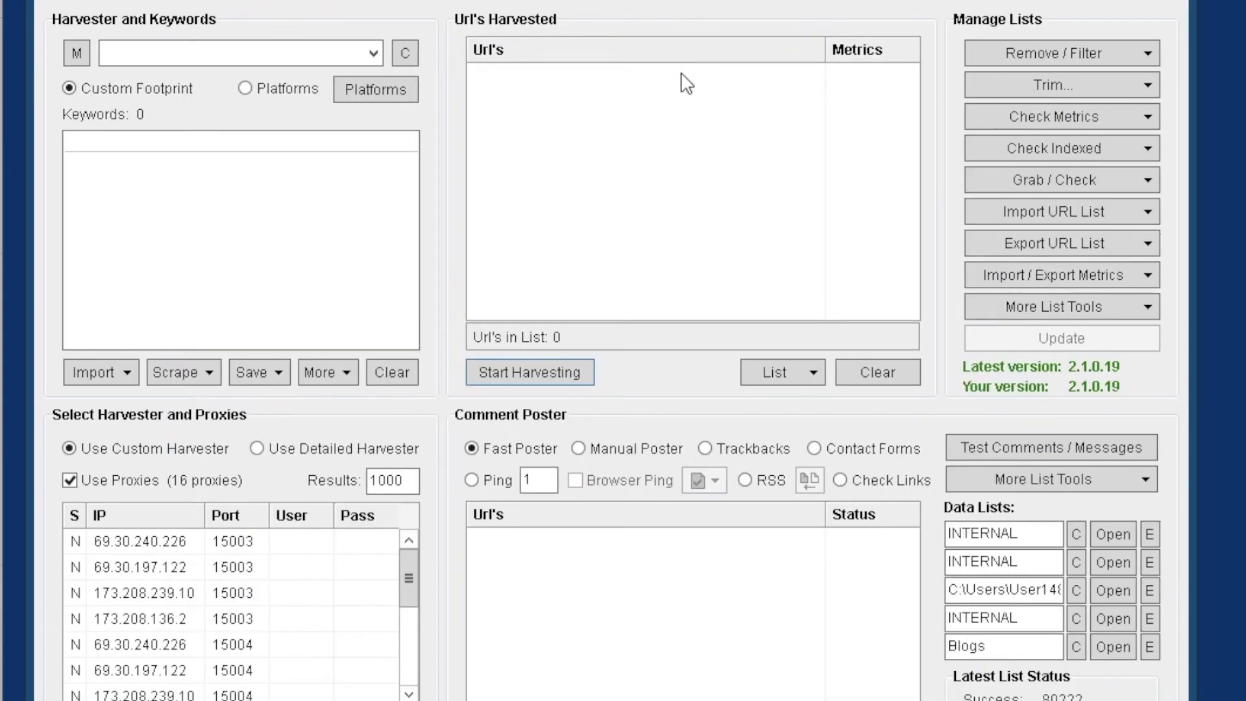
{"action": "left_click", "coordinate": [1150, 619]}
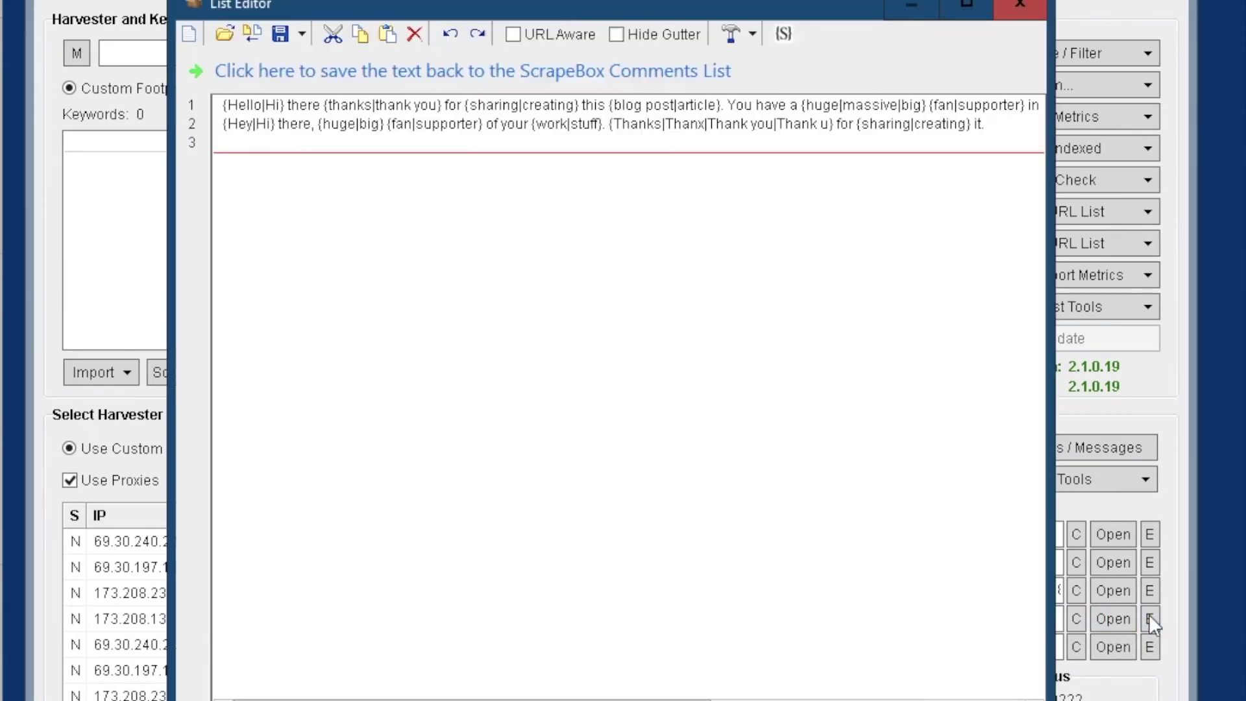
{"action": "left_click", "coordinate": [1018, 8]}
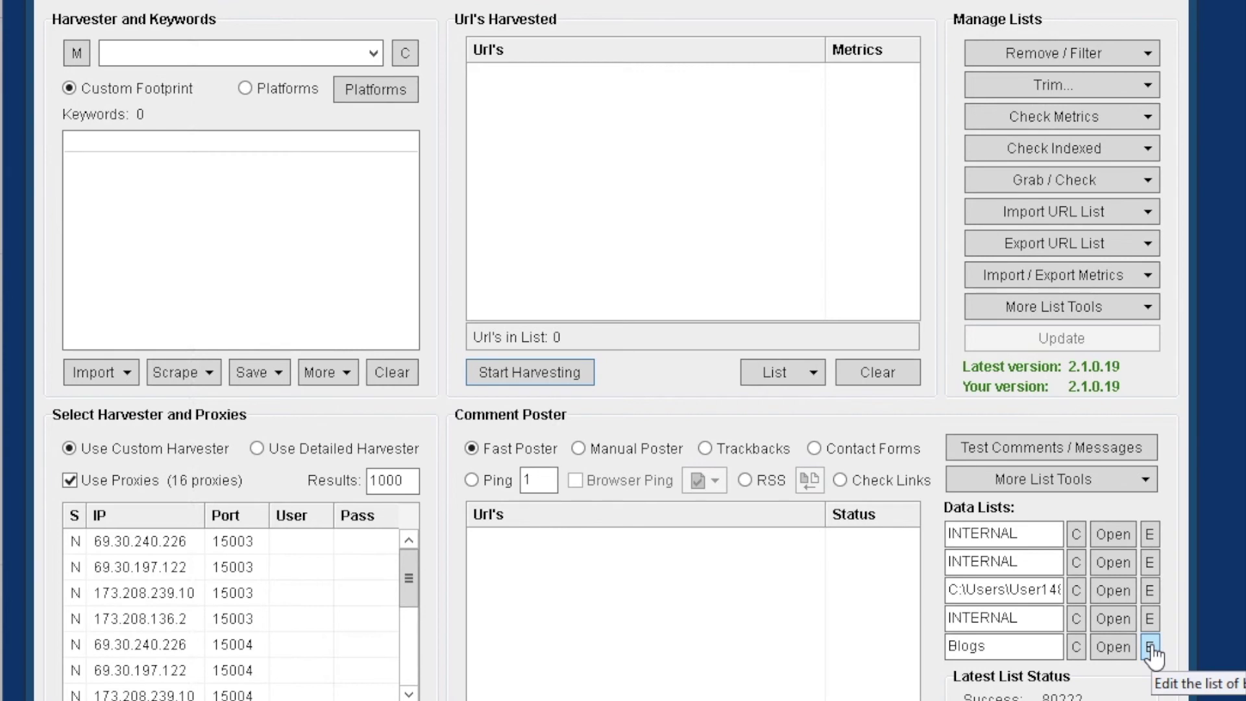
Load AA List Nov 2020 - Main List from the SB Auto Approve lists folder as the blogs list
{"action": "left_click", "coordinate": [1113, 647]}
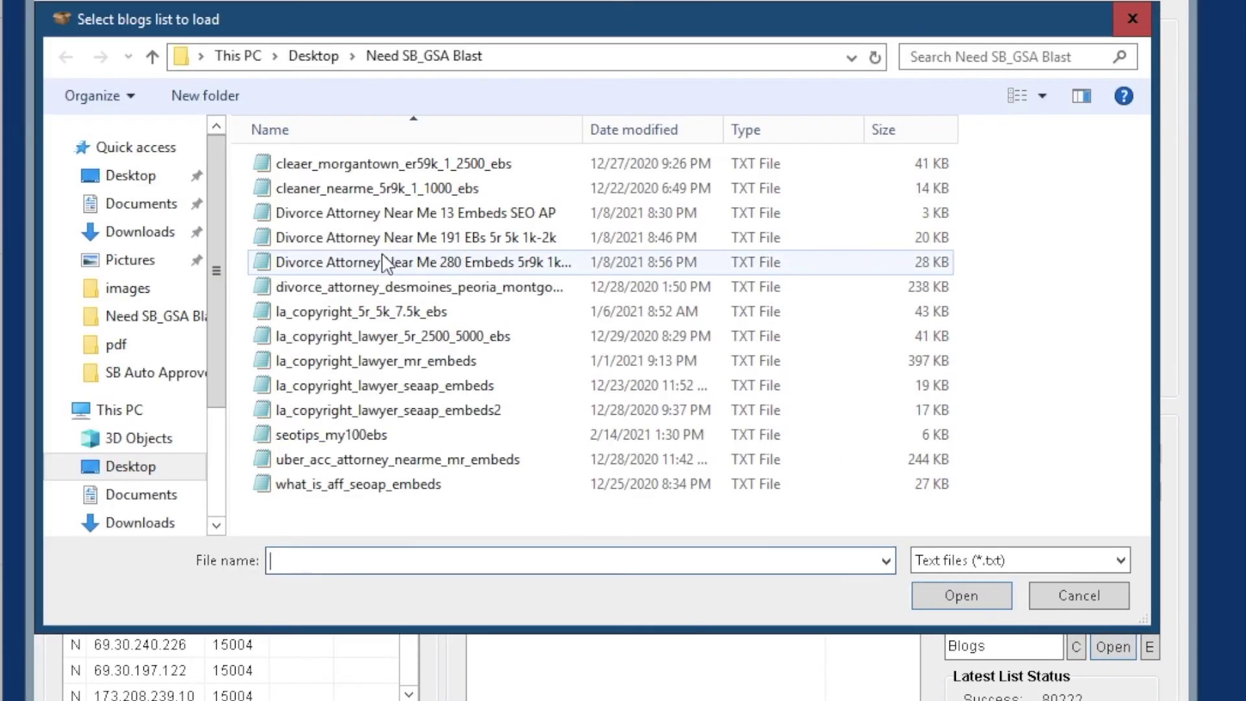
{"action": "left_click", "coordinate": [130, 373]}
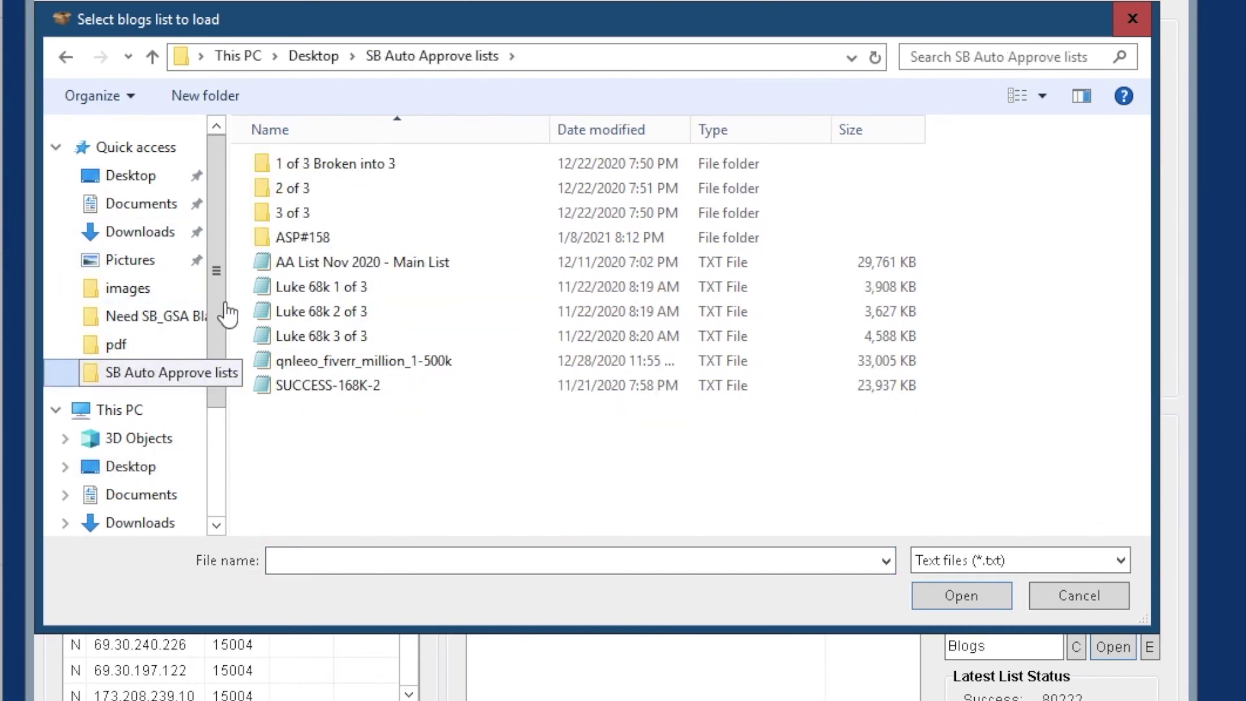
{"action": "double_click", "coordinate": [322, 266]}
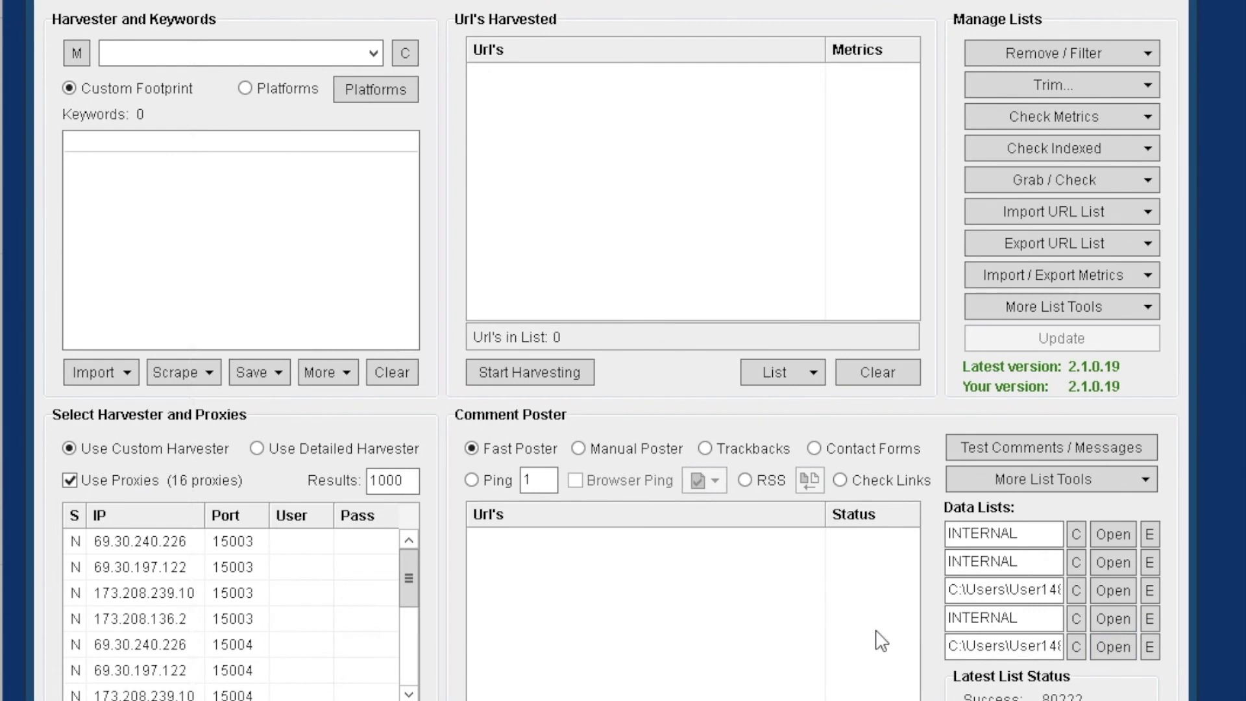